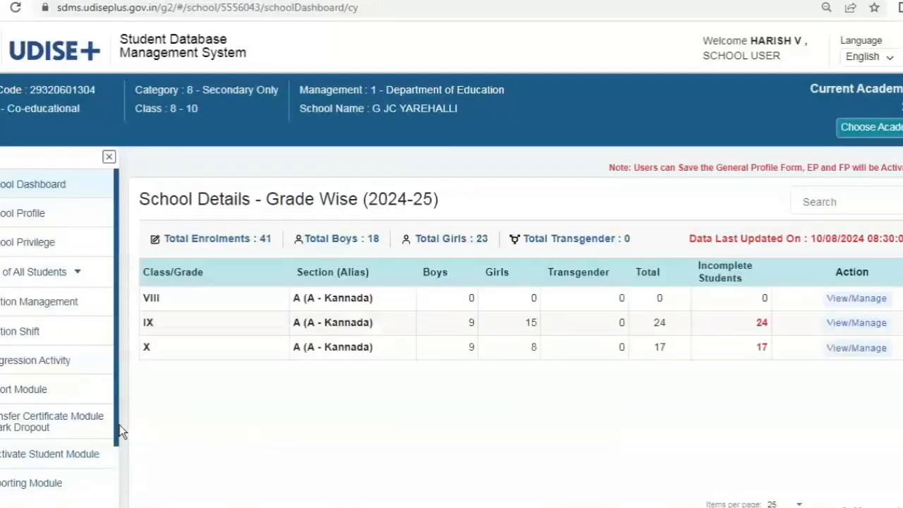
# Go to Import Within State from the Import Module to reach the 2023-24 to 2024-25 Import Student page.
pyautogui.scroll(-1, 117, 431)
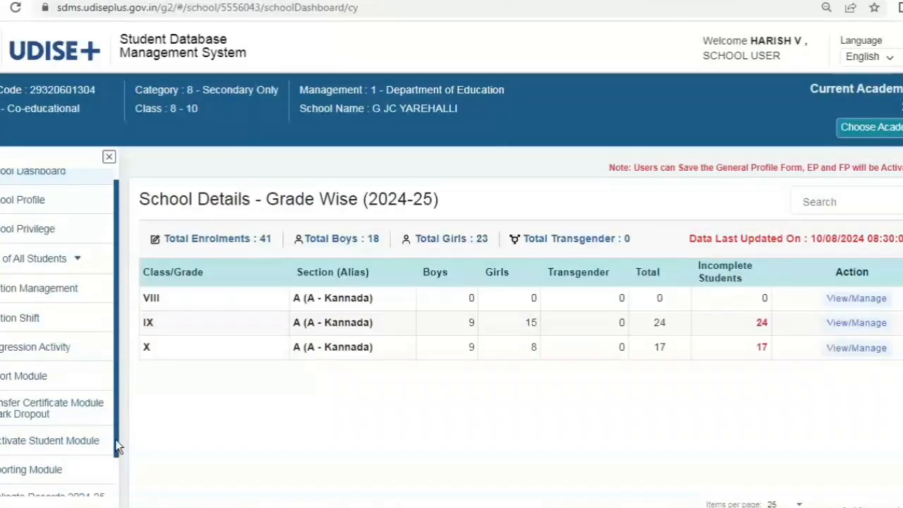
pyautogui.click(35, 379)
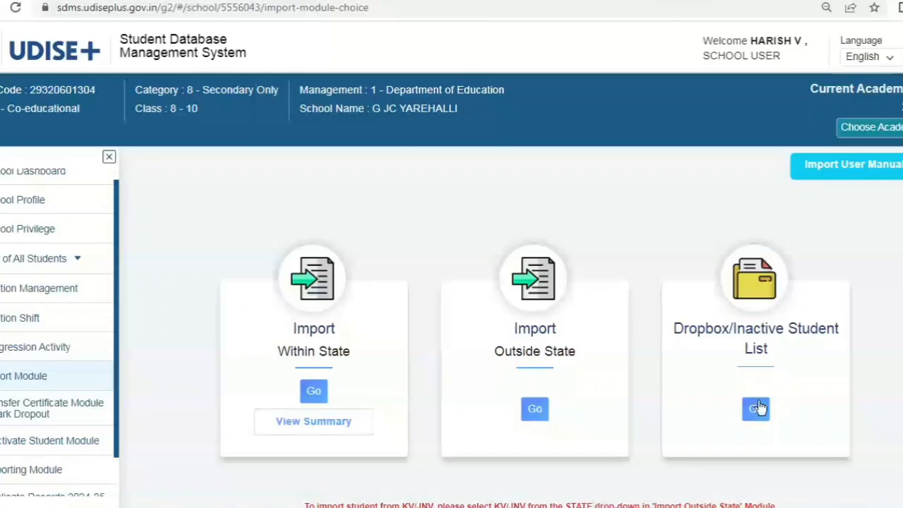
pyautogui.click(314, 392)
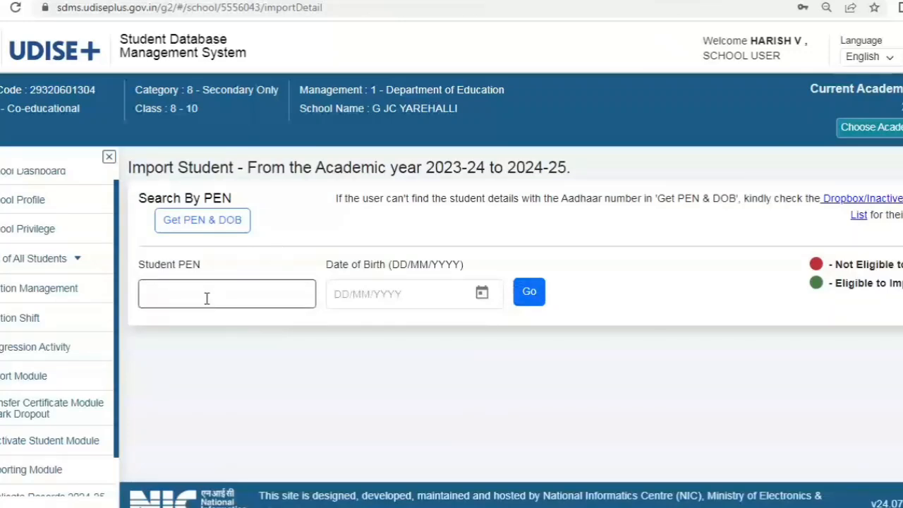
# Look up the student's PEN and date of birth using their Aadhaar number and birth year 2011.
pyautogui.click(214, 220)
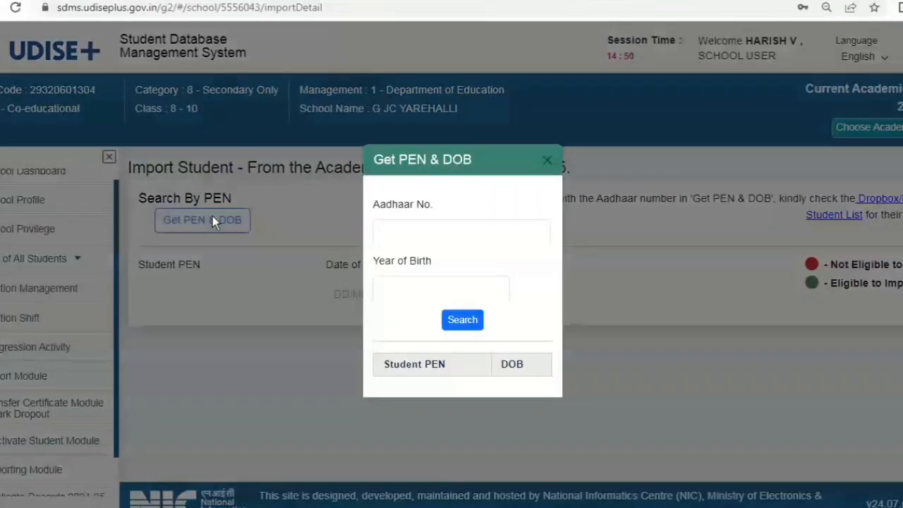
pyautogui.click(427, 229)
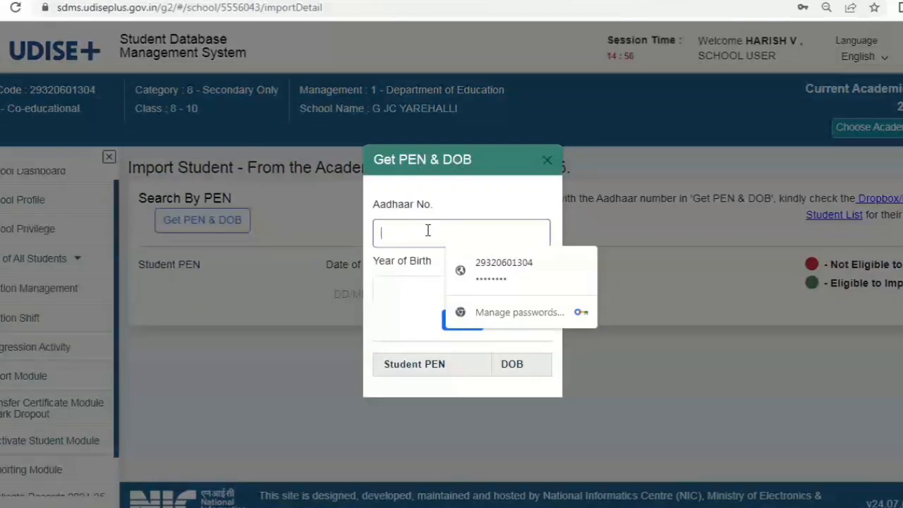
pyautogui.write('•••')
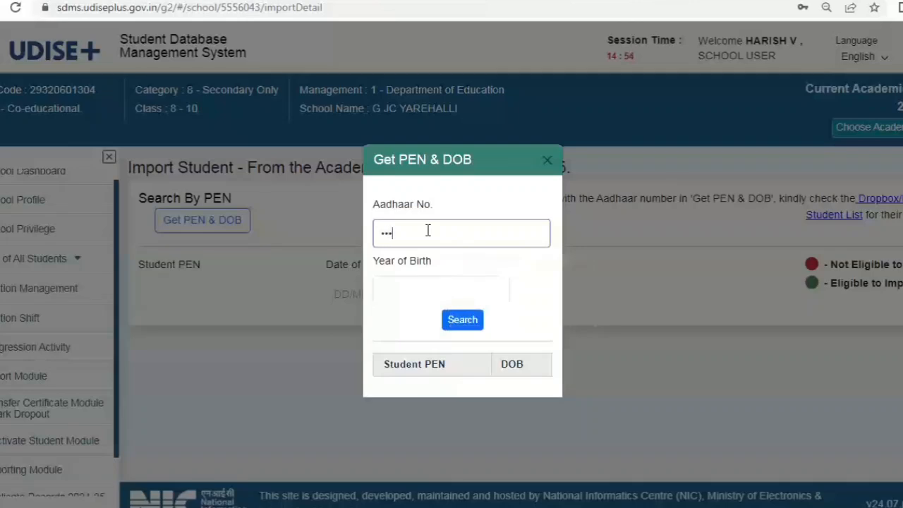
pyautogui.write('••••••••')
pyautogui.click(459, 293)
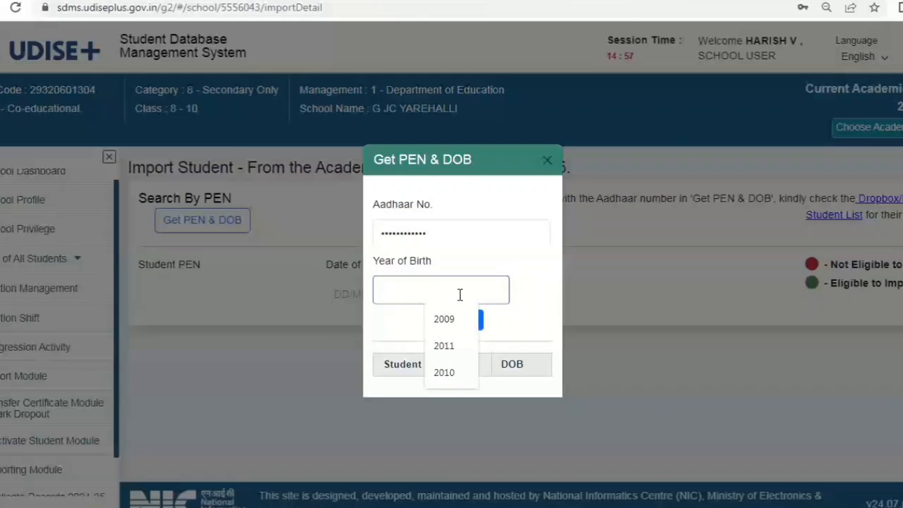
pyautogui.write('2011')
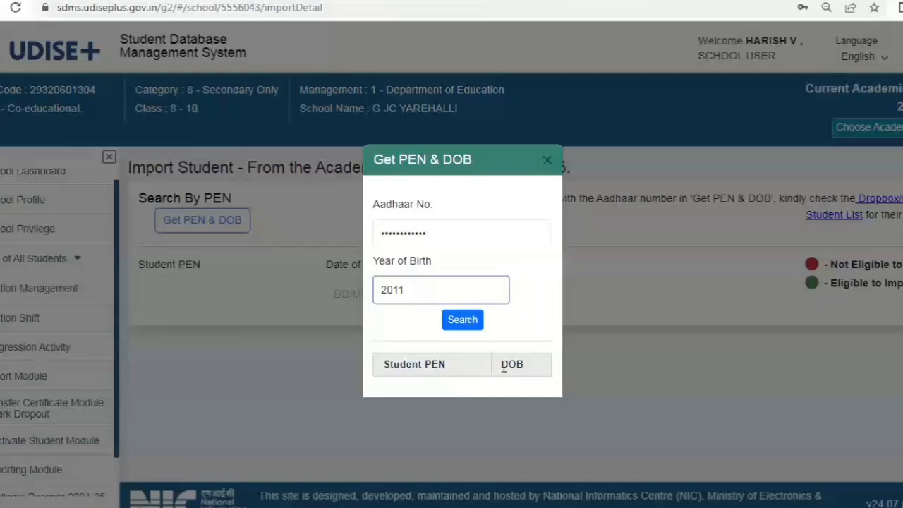
pyautogui.click(462, 323)
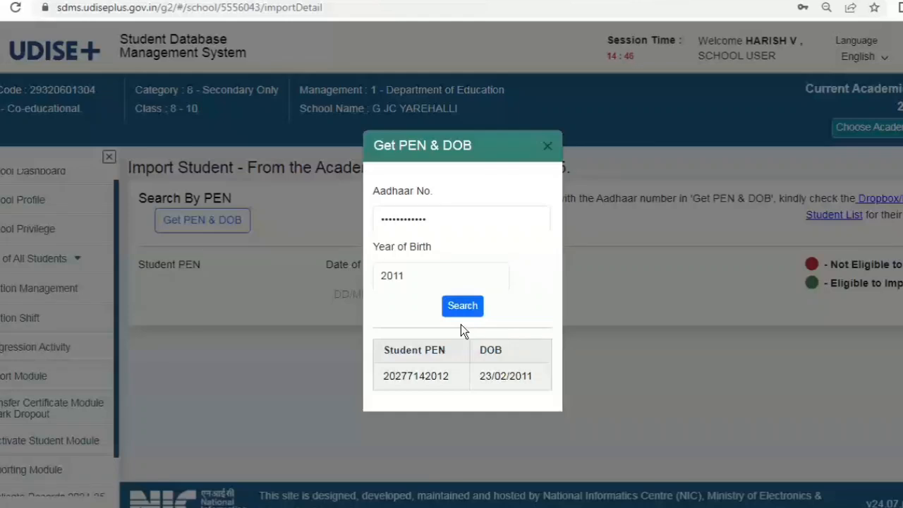
# Close the lookup and search the import form by the student's PEN and date of birth.
pyautogui.click(546, 146)
pyautogui.click(238, 296)
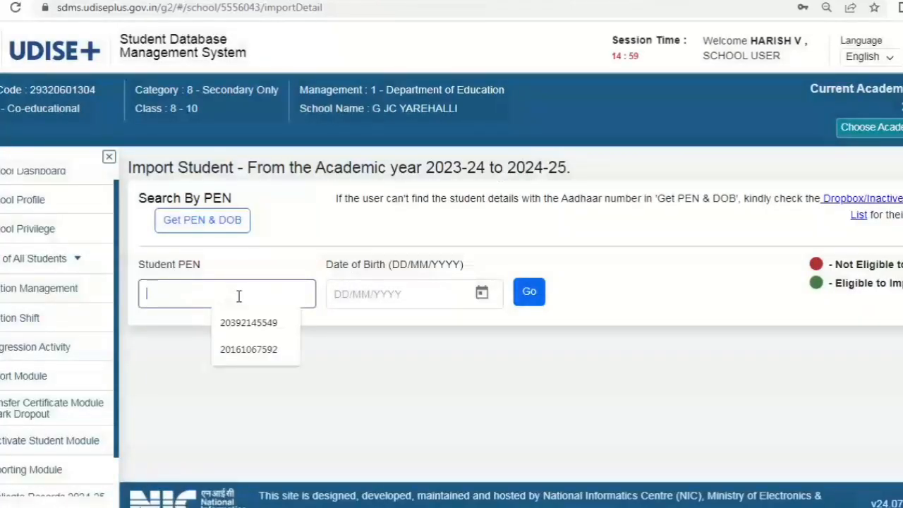
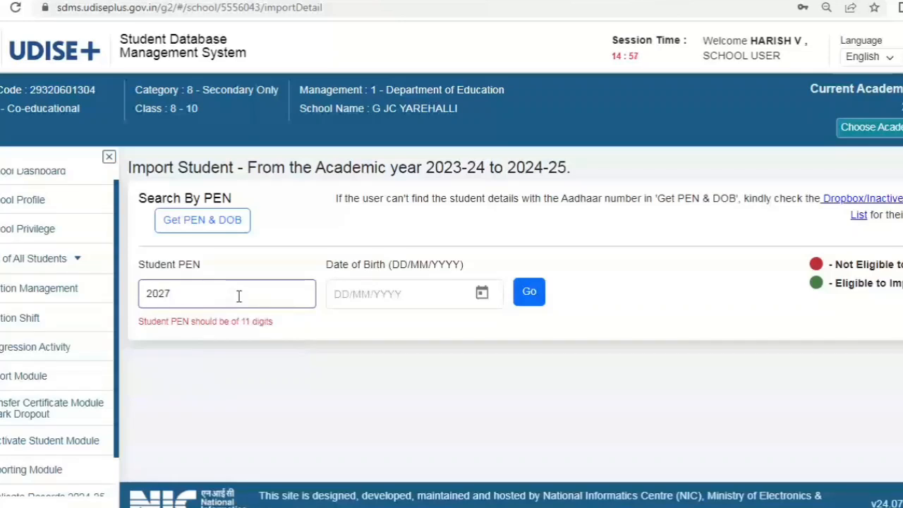
pyautogui.click(339, 296)
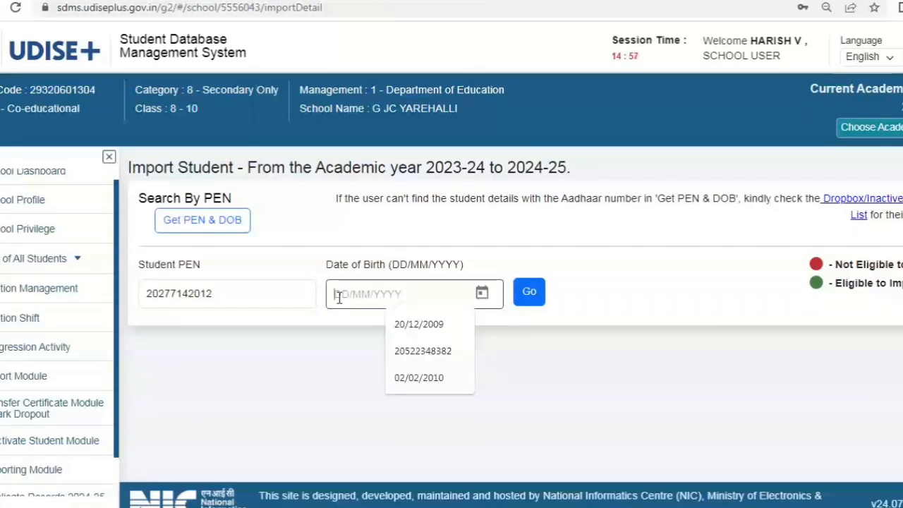
pyautogui.write('23')
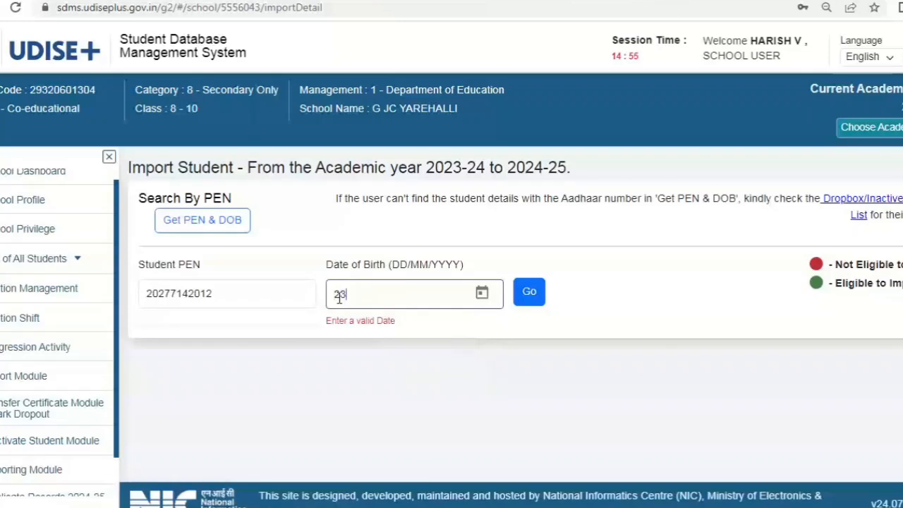
pyautogui.write('/0')
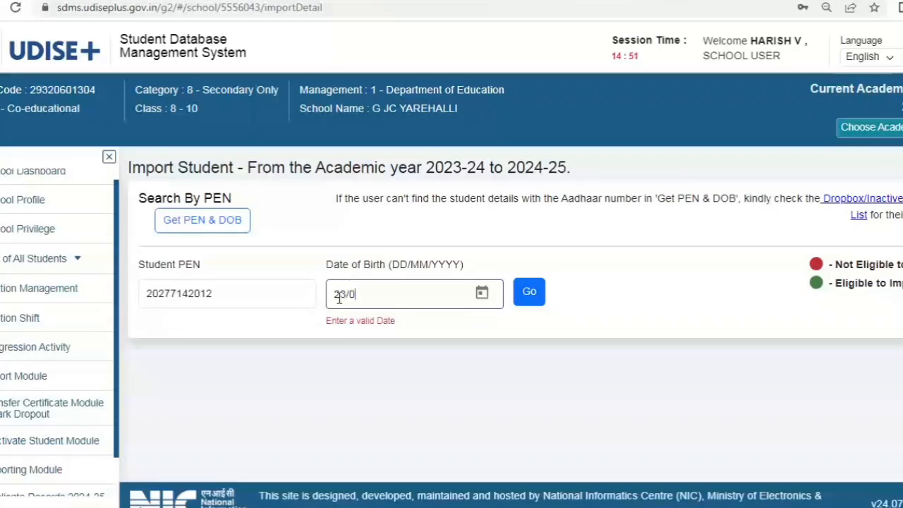
pyautogui.write('2/2011')
pyautogui.click(531, 299)
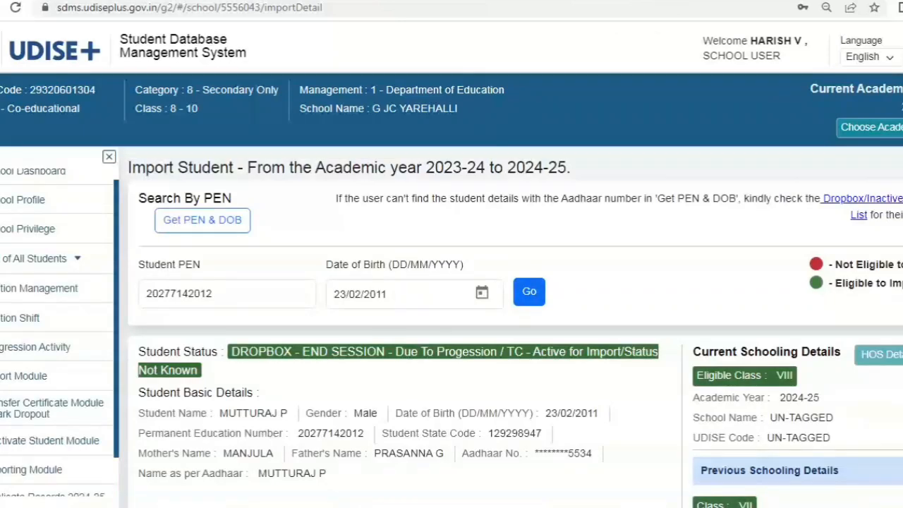
# Choose section A for importing the student into class VIII.
pyautogui.scroll(-3, 451, 324)
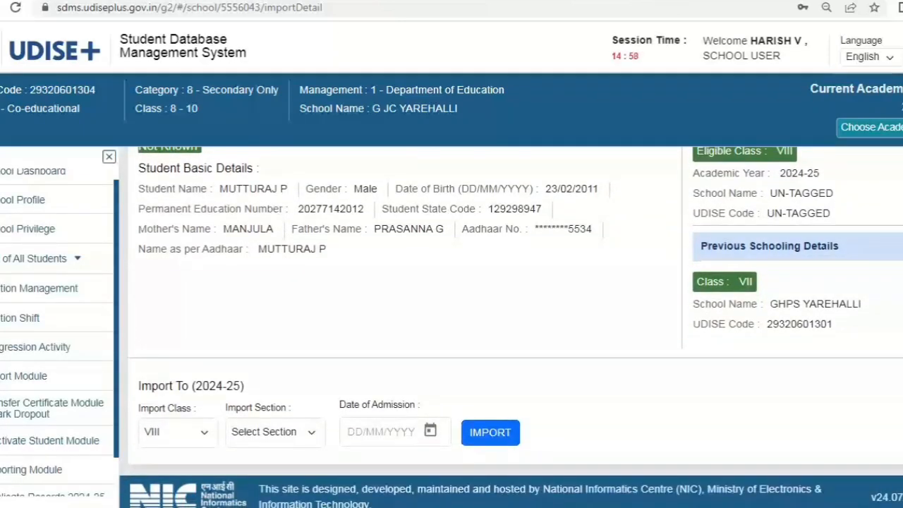
pyautogui.scroll(-1, 139, 237)
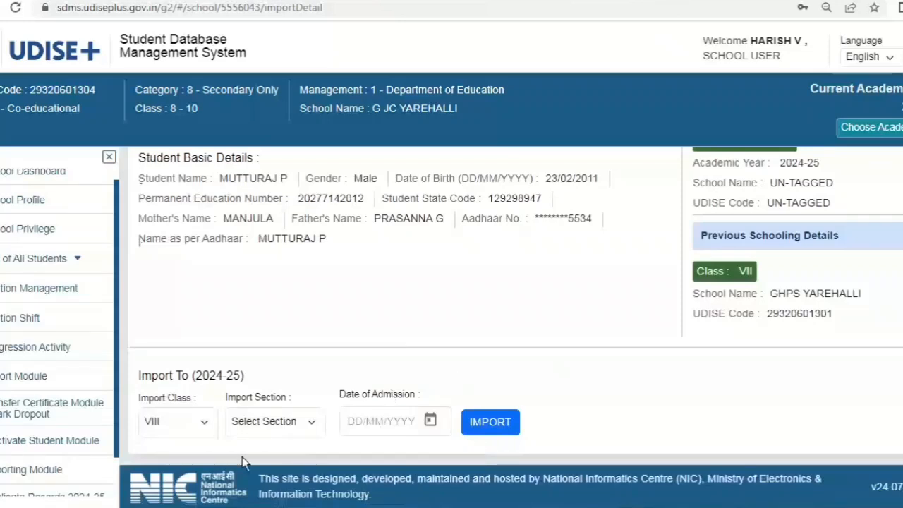
pyautogui.click(259, 422)
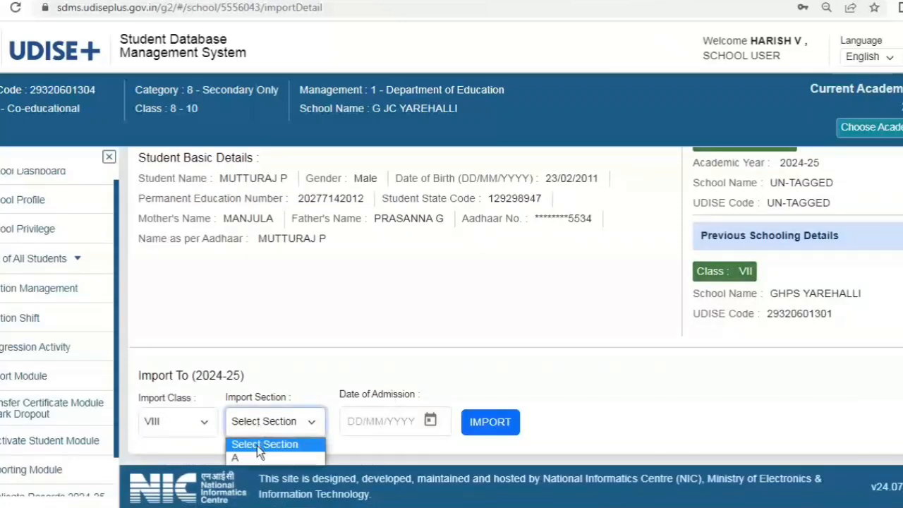
pyautogui.click(257, 457)
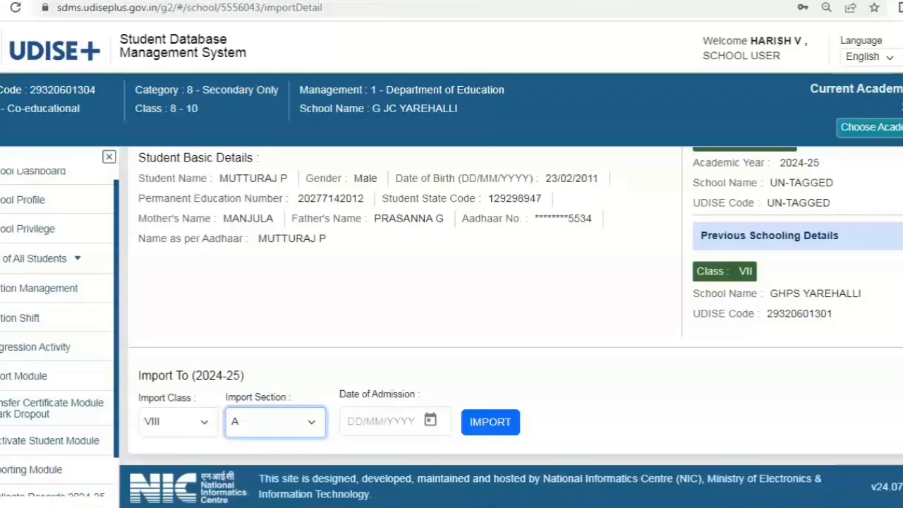
pyautogui.scroll(1, 451, 324)
pyautogui.scroll(1, 511, 327)
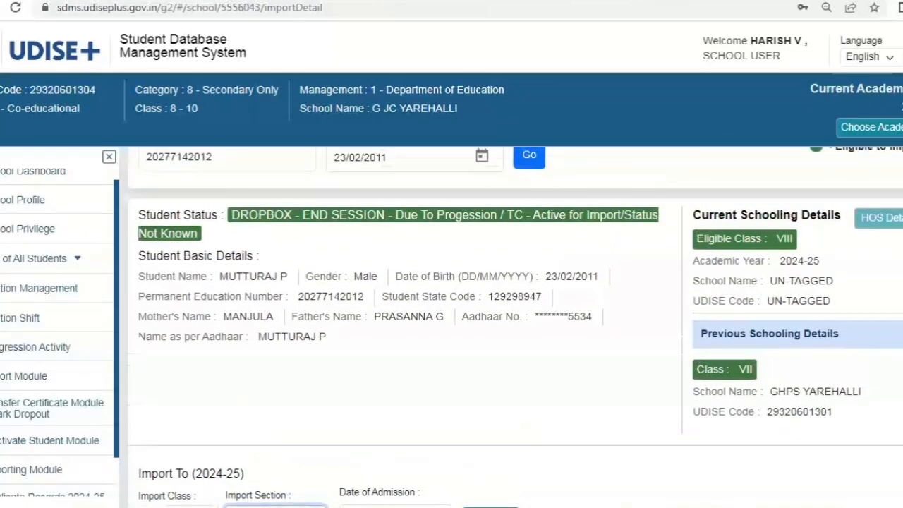
pyautogui.scroll(-2, 511, 327)
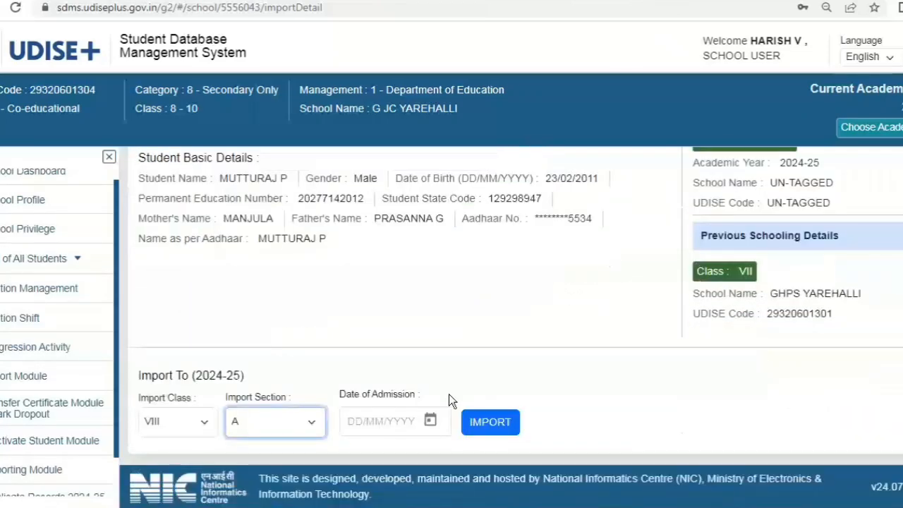
# Enter admission date 03/06/2024 and confirm the student's import.
pyautogui.click(363, 420)
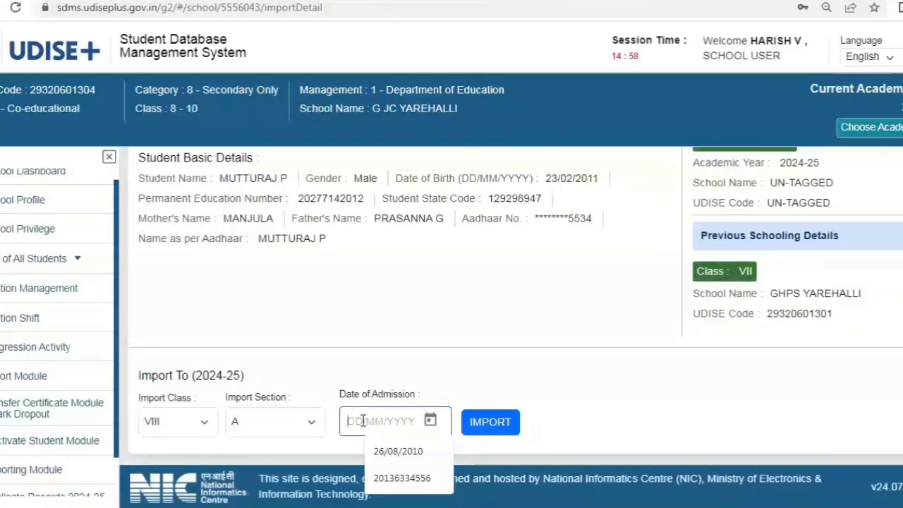
pyautogui.write('03')
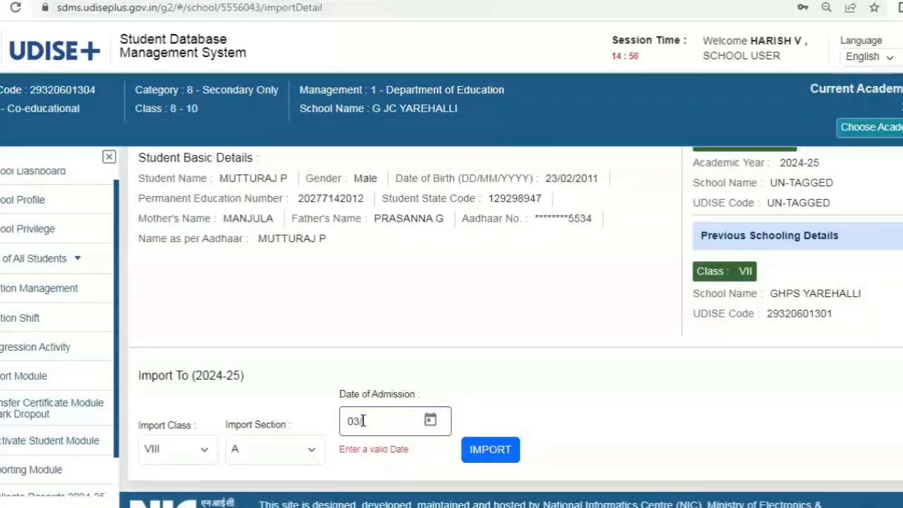
pyautogui.write('/06/')
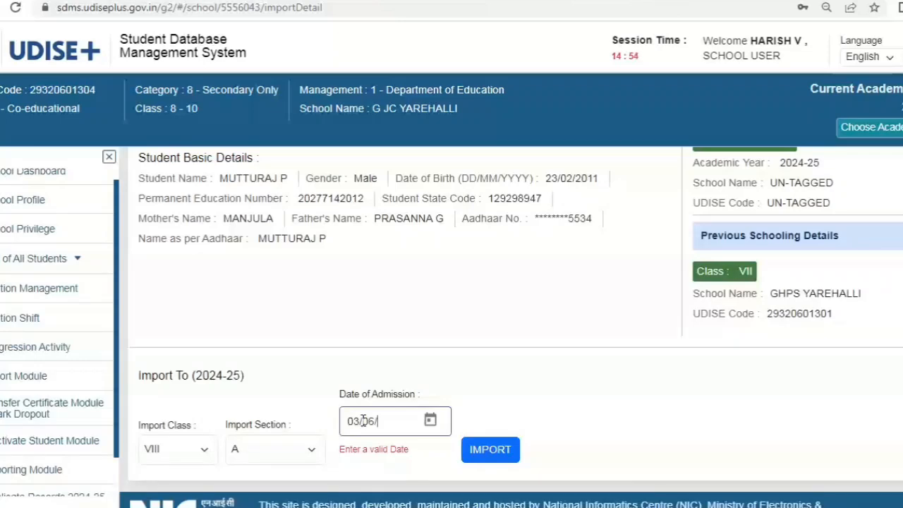
pyautogui.write('2024')
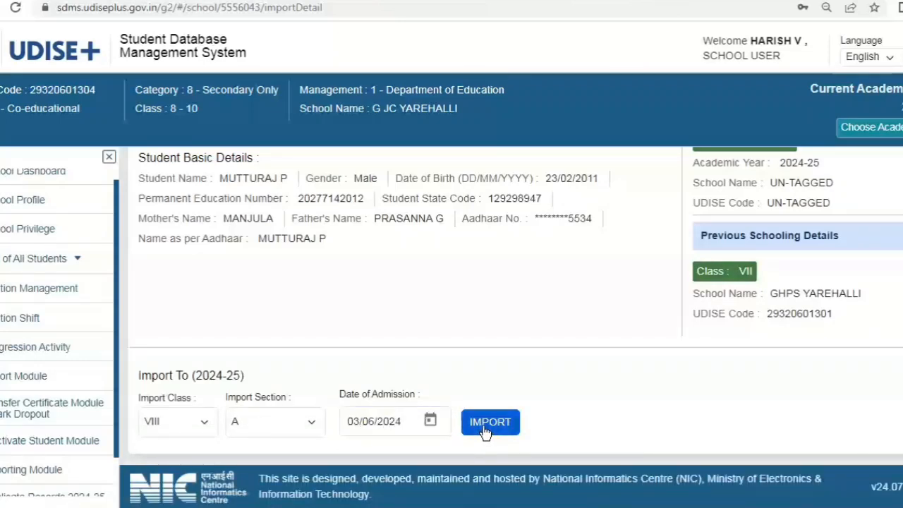
pyautogui.click(484, 428)
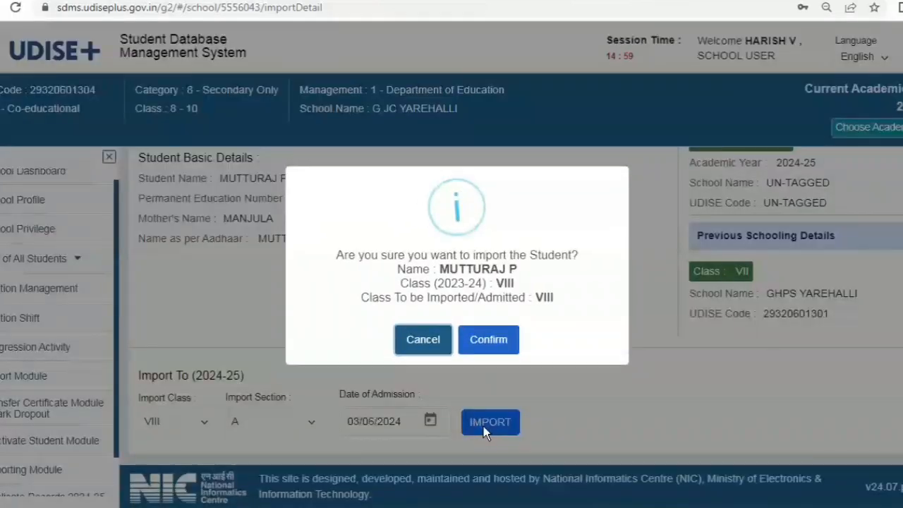
pyautogui.click(485, 341)
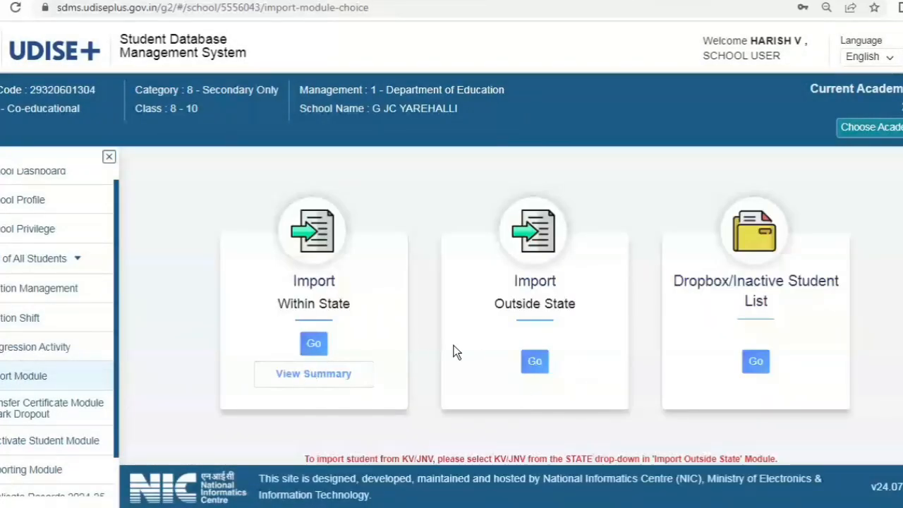
pyautogui.click(756, 362)
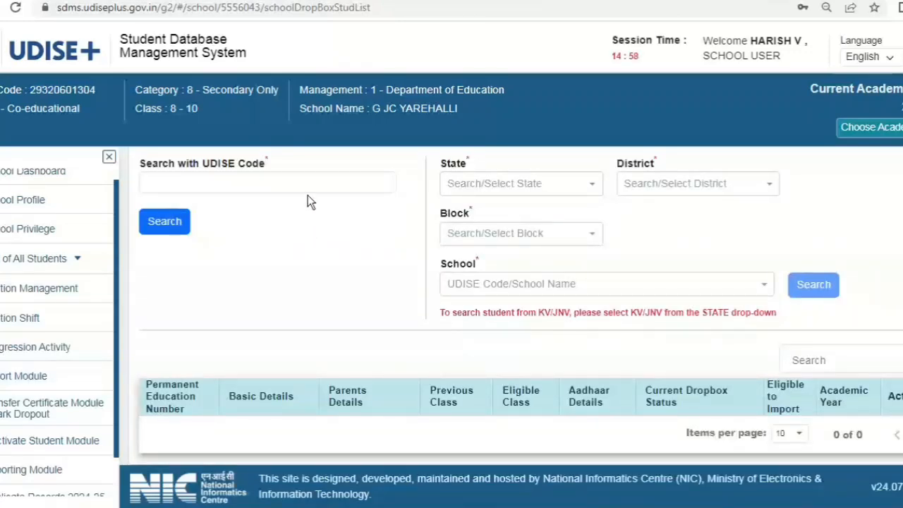
pyautogui.click(305, 183)
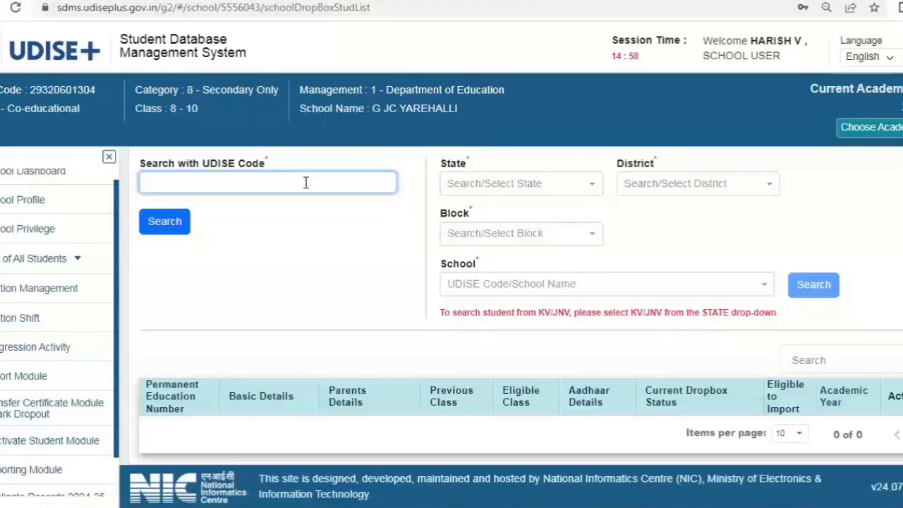
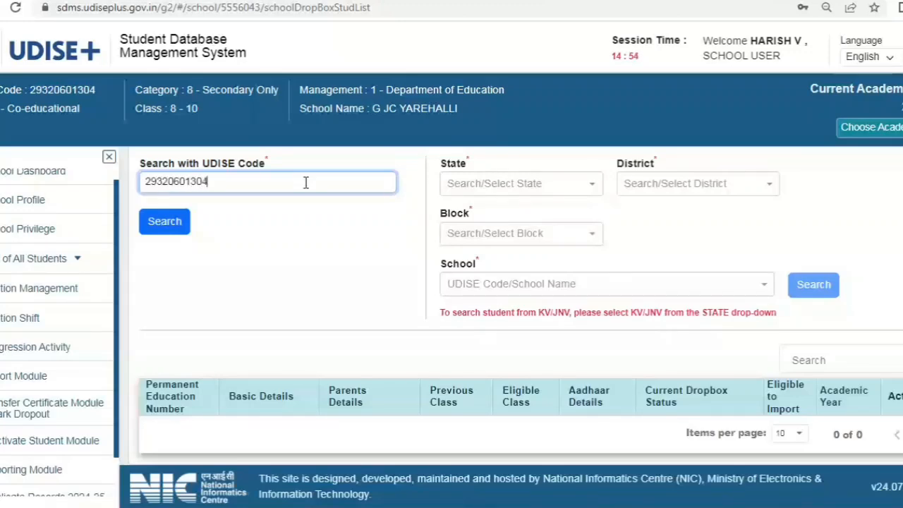
pyautogui.press('BackSpace')
pyautogui.click(169, 224)
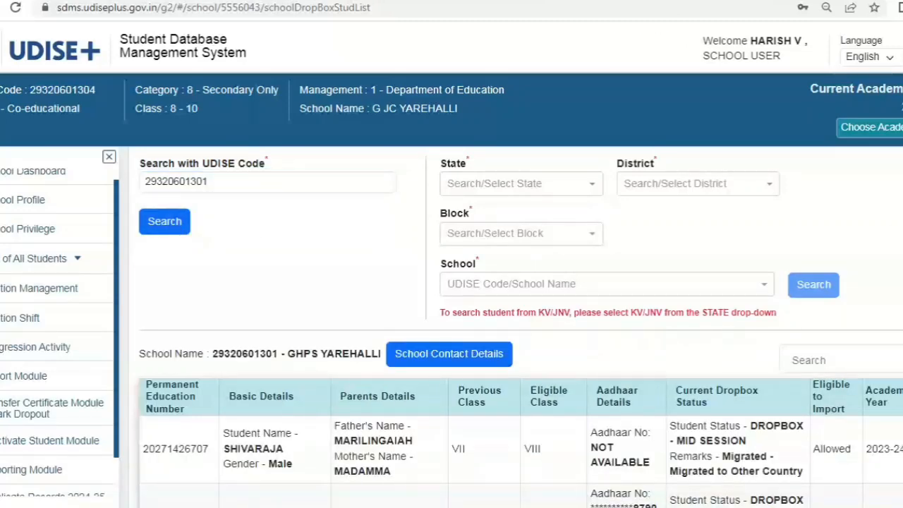
# Browse the dropbox student results and select the second student's education number.
pyautogui.scroll(-5, 518, 327)
pyautogui.scroll(-4, 518, 327)
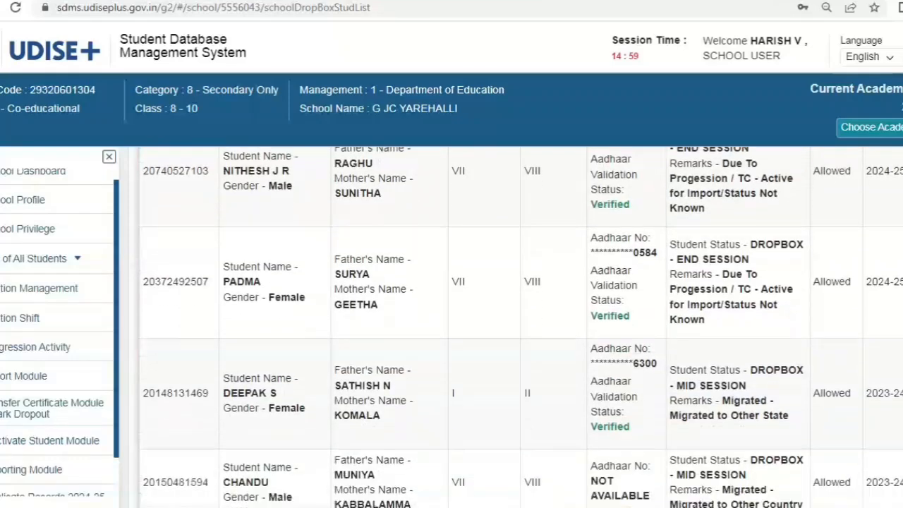
pyautogui.scroll(-5, 519, 327)
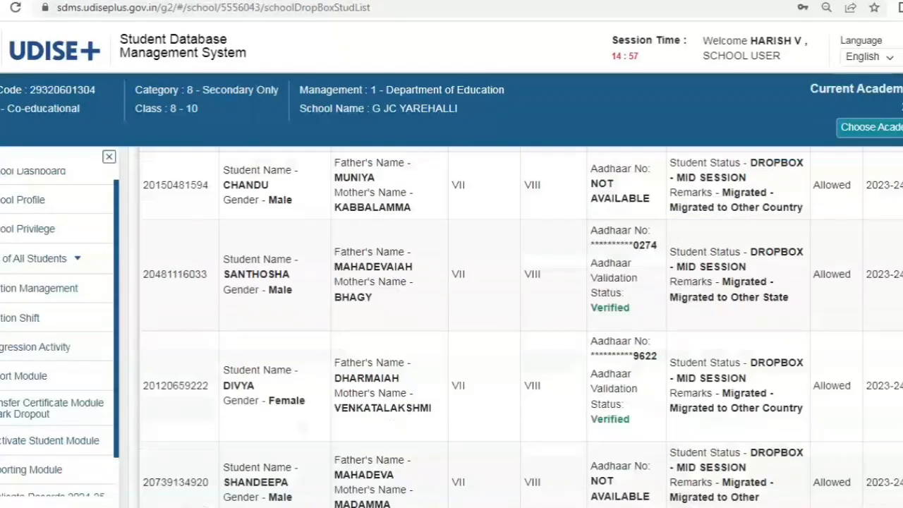
pyautogui.scroll(-2, 518, 327)
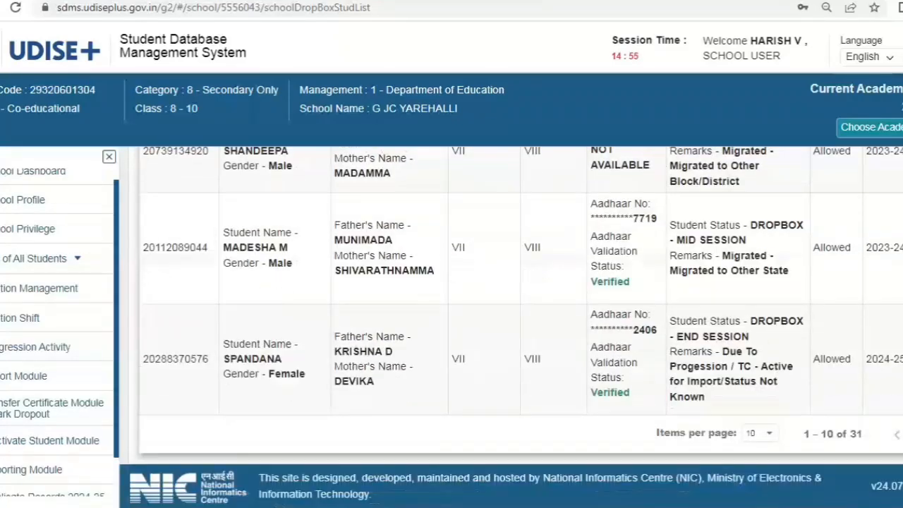
pyautogui.scroll(7, 519, 328)
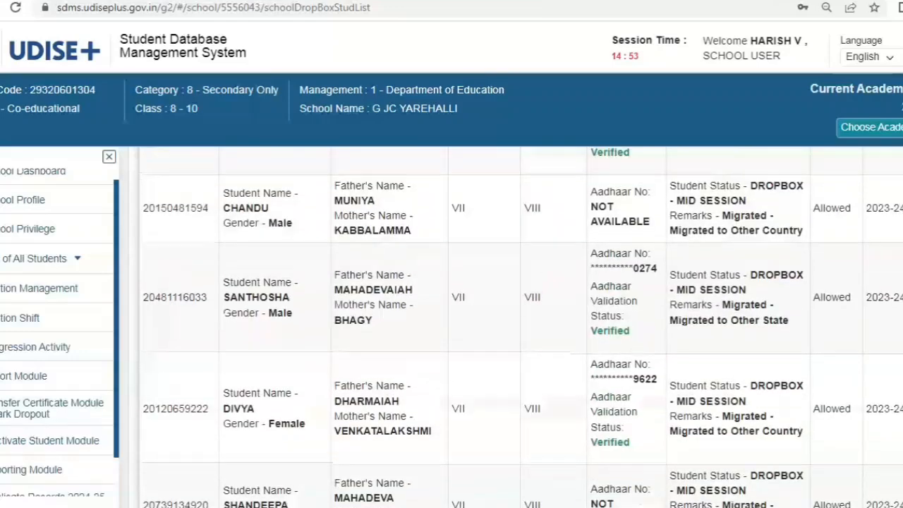
pyautogui.scroll(5, 817, 292)
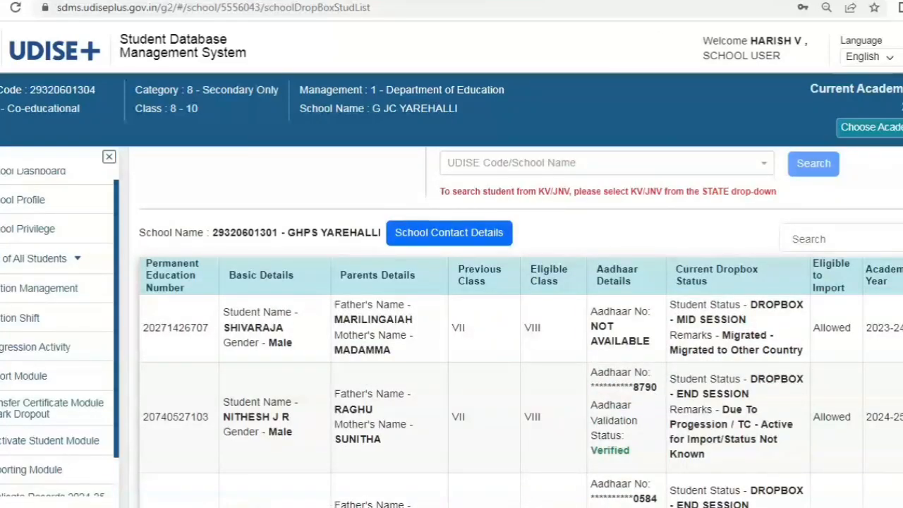
pyautogui.scroll(-2, 581, 300)
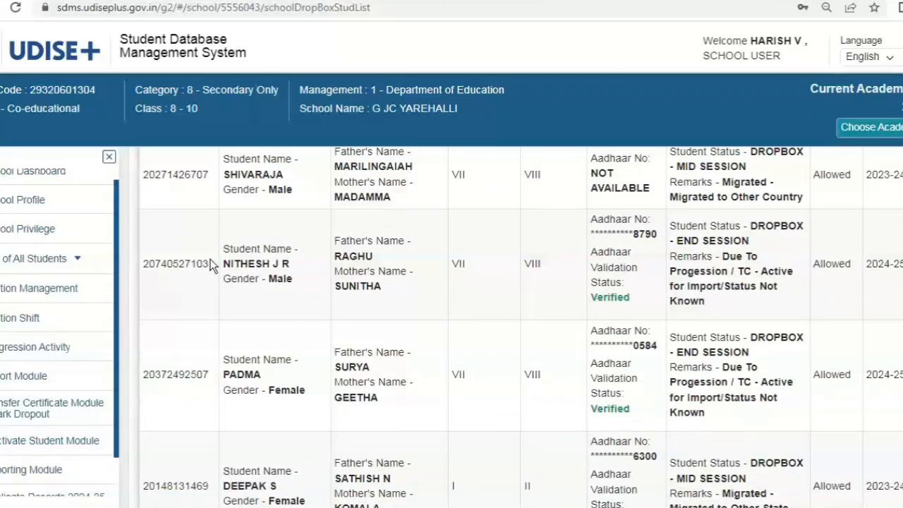
pyautogui.moveTo(212, 267); pyautogui.dragTo(130, 264)
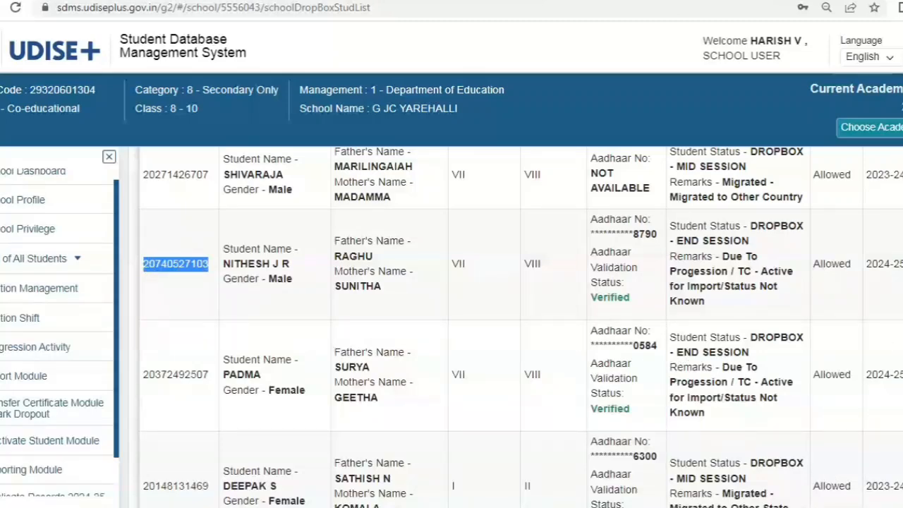
pyautogui.scroll(5, 522, 327)
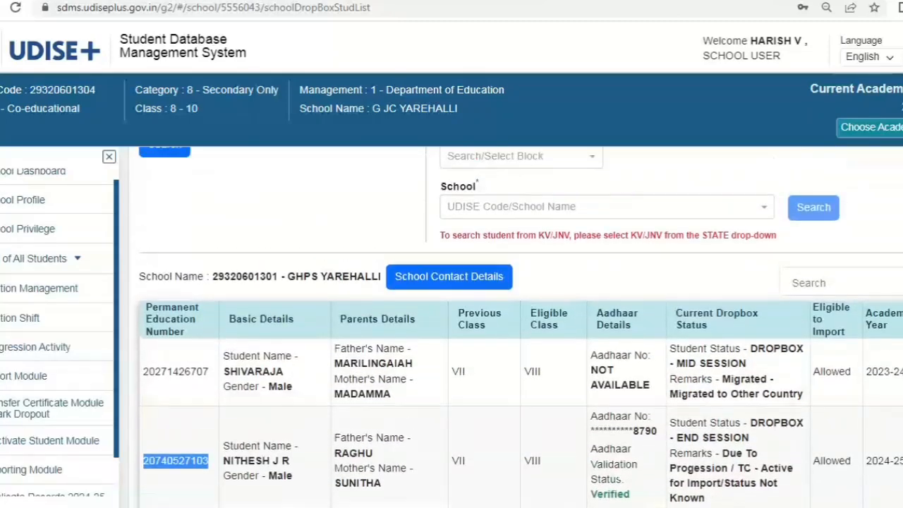
pyautogui.scroll(1, 521, 328)
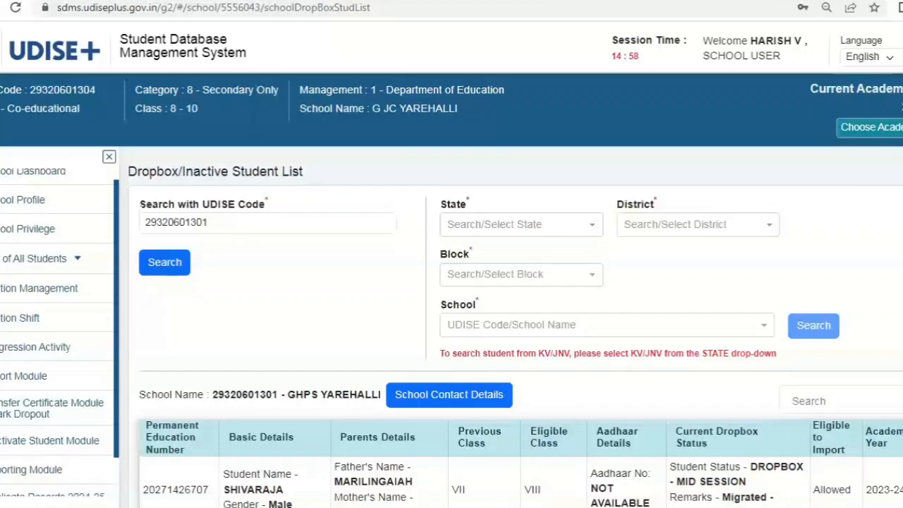
# Filter by state Karnataka, district Ramanagara and block Ramanagara.
pyautogui.click(510, 230)
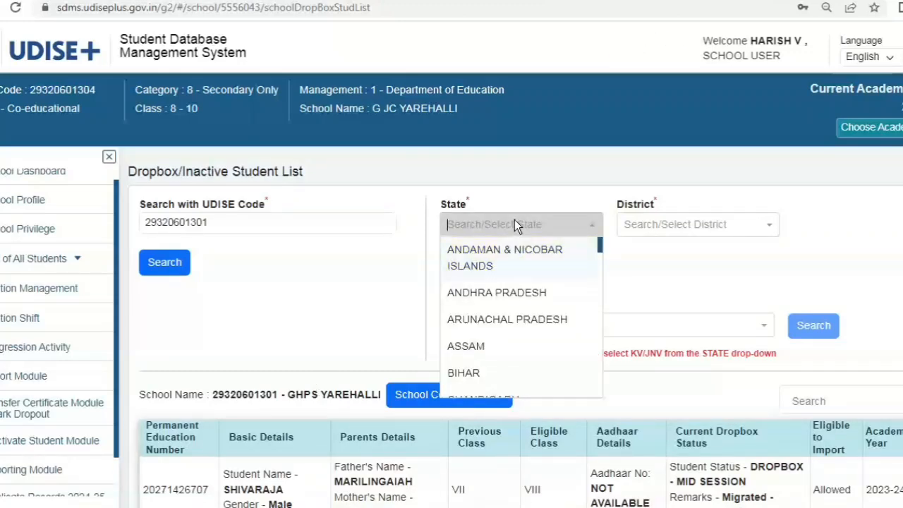
pyautogui.write('k')
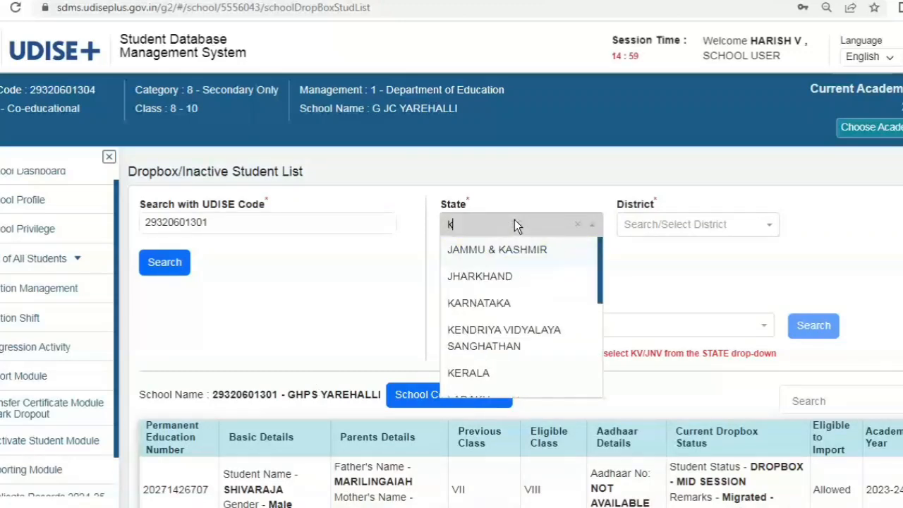
pyautogui.click(503, 301)
pyautogui.click(696, 232)
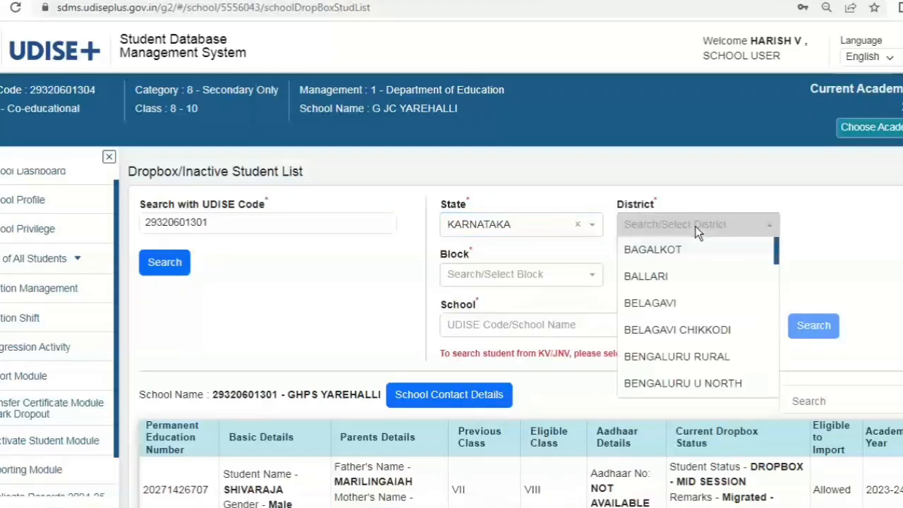
pyautogui.write('ra')
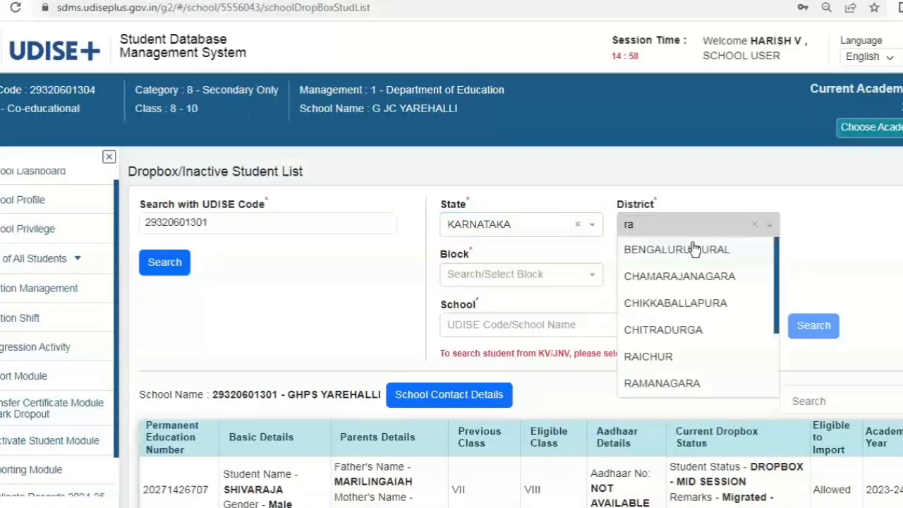
pyautogui.click(684, 383)
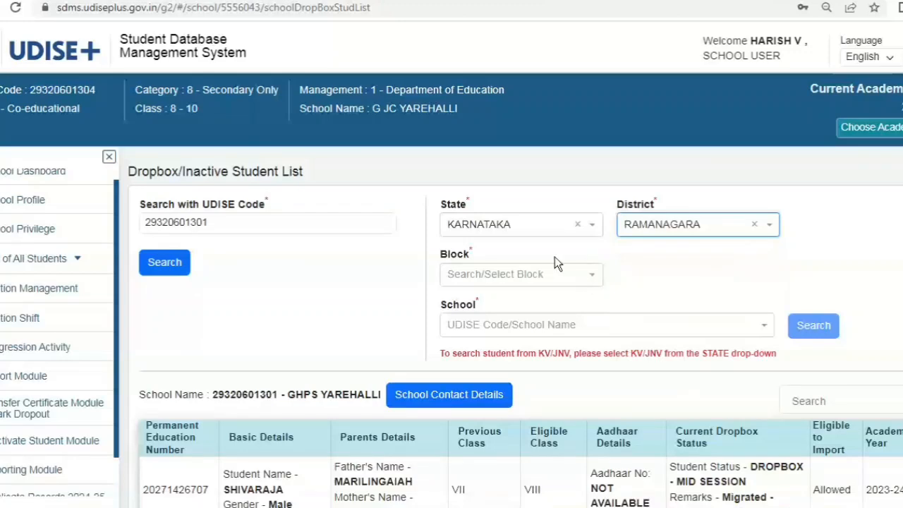
pyautogui.click(558, 274)
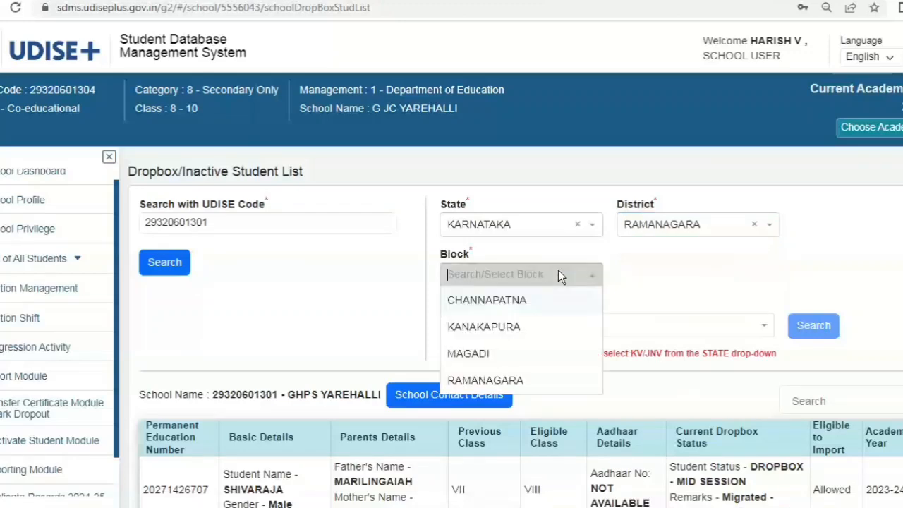
pyautogui.click(516, 389)
pyautogui.click(558, 324)
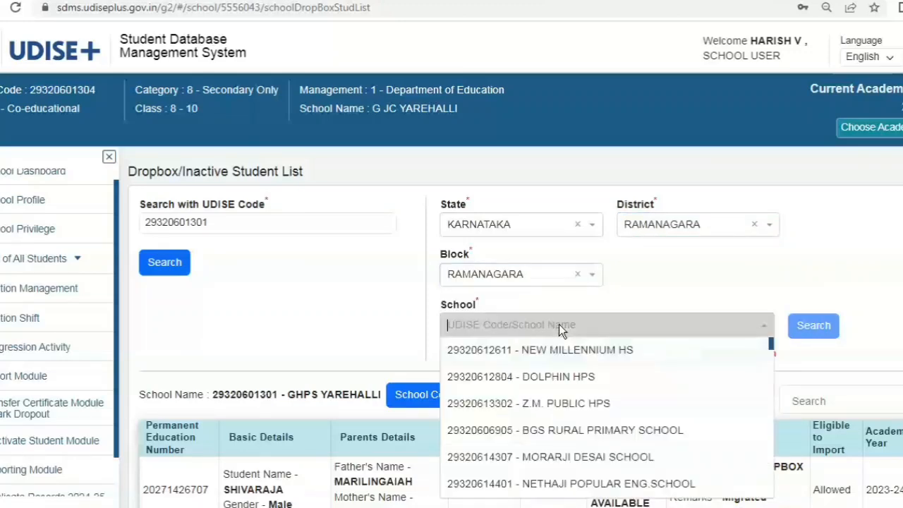
pyautogui.write('23')
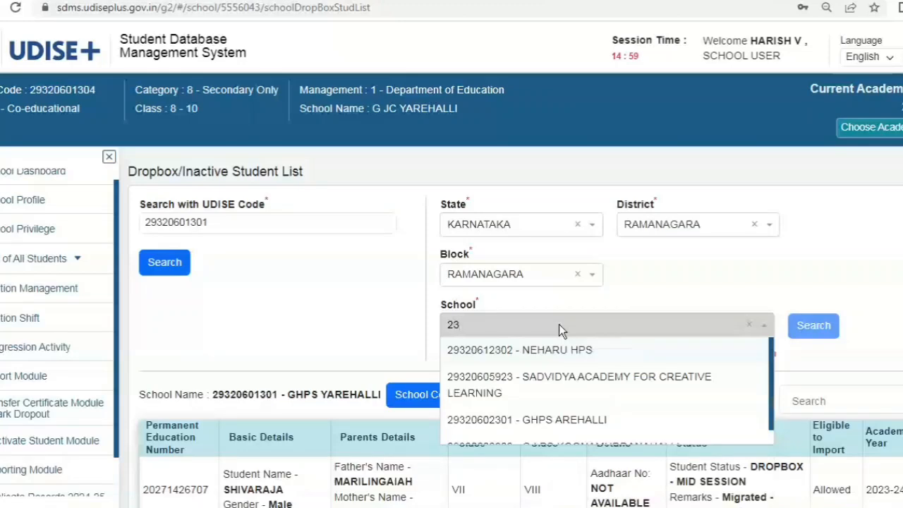
pyautogui.press('BackSpace')
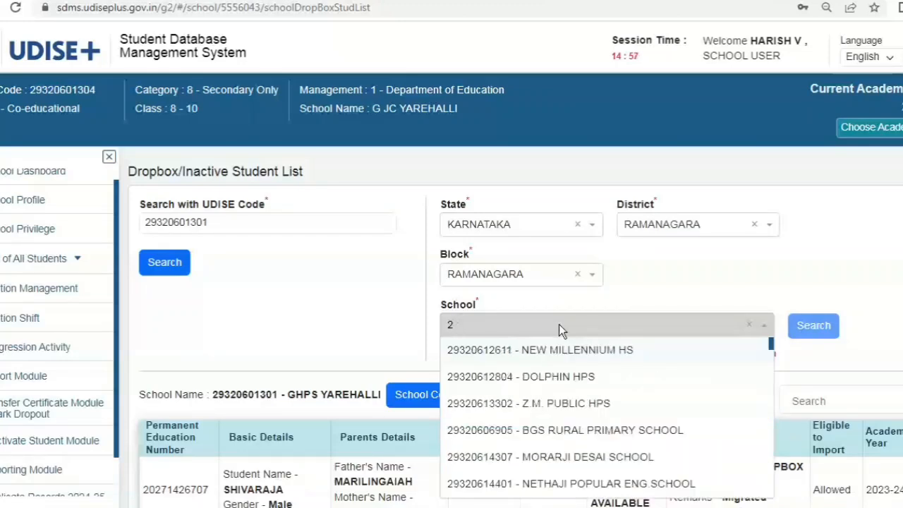
pyautogui.write('932060')
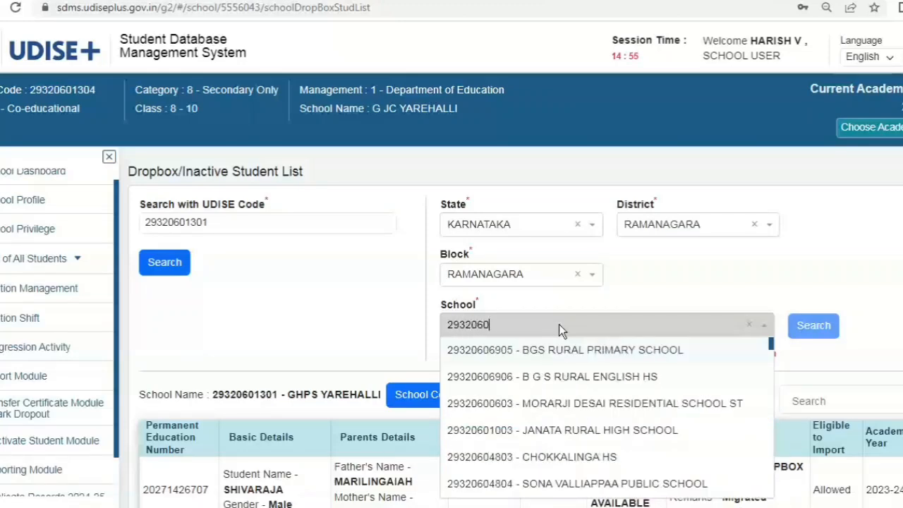
pyautogui.write('01301')
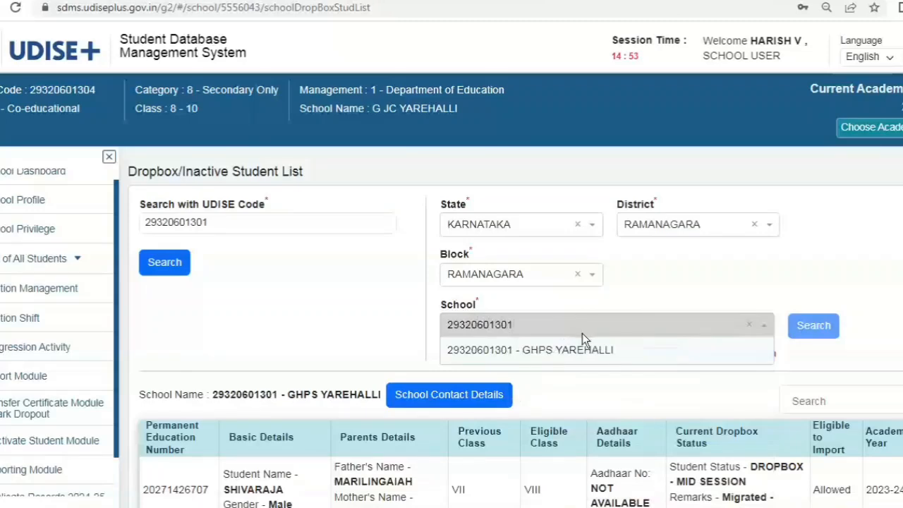
pyautogui.click(580, 355)
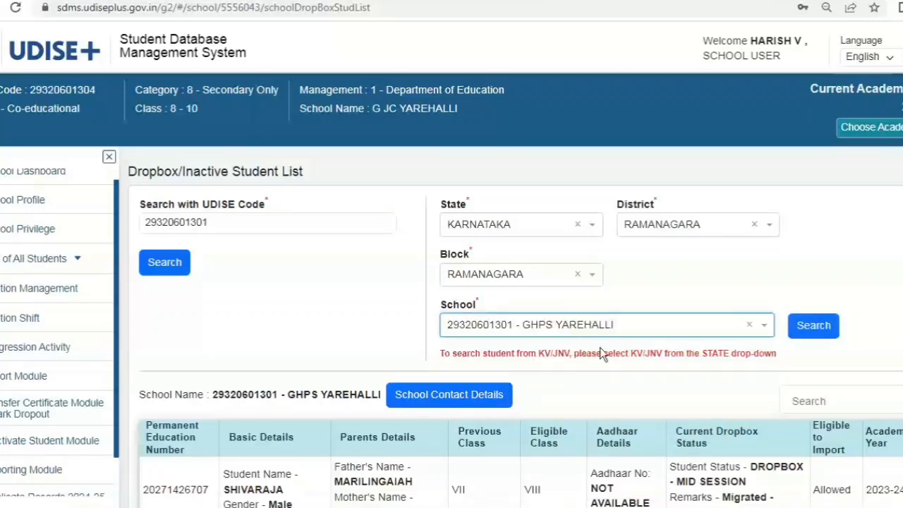
pyautogui.click(815, 328)
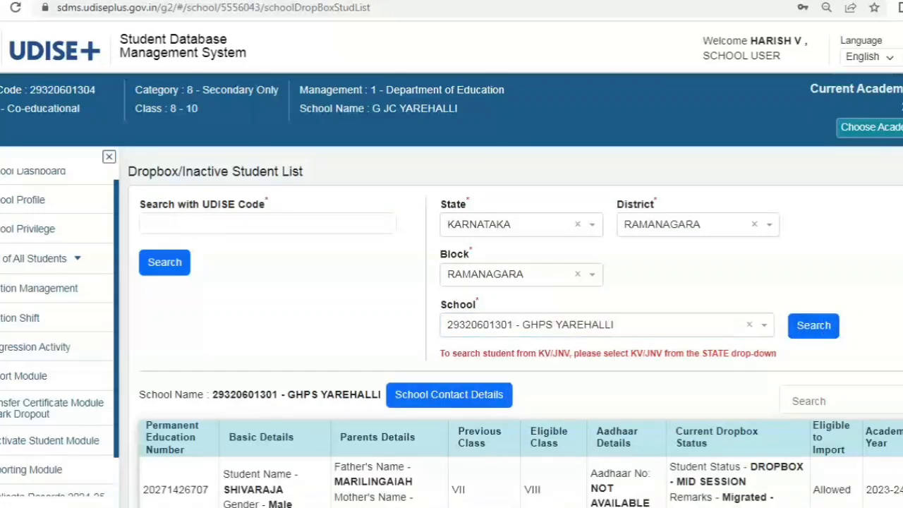
pyautogui.scroll(-1, 818, 331)
pyautogui.scroll(-7, 518, 327)
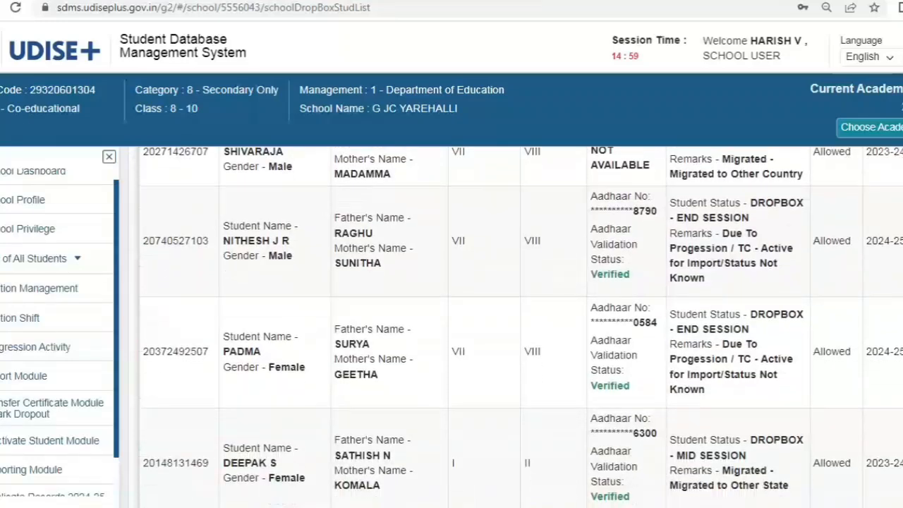
pyautogui.scroll(-5, 522, 327)
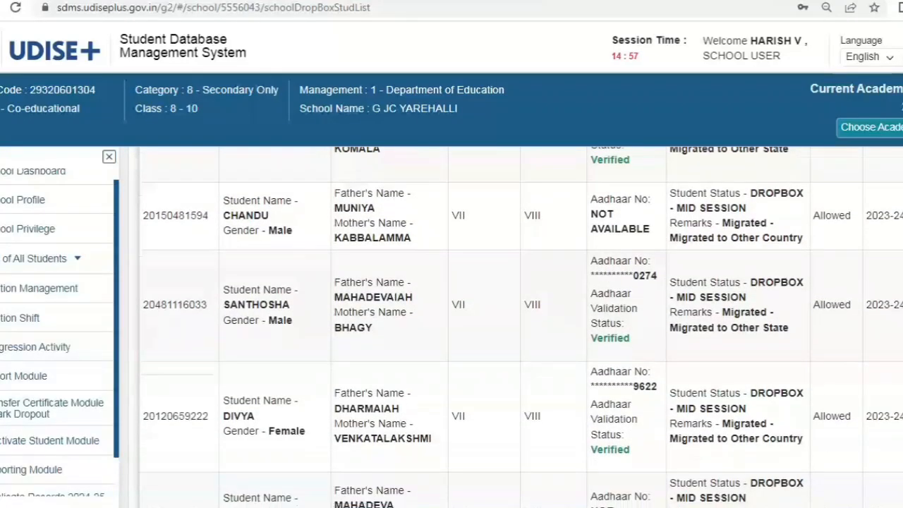
pyautogui.scroll(6, 520, 327)
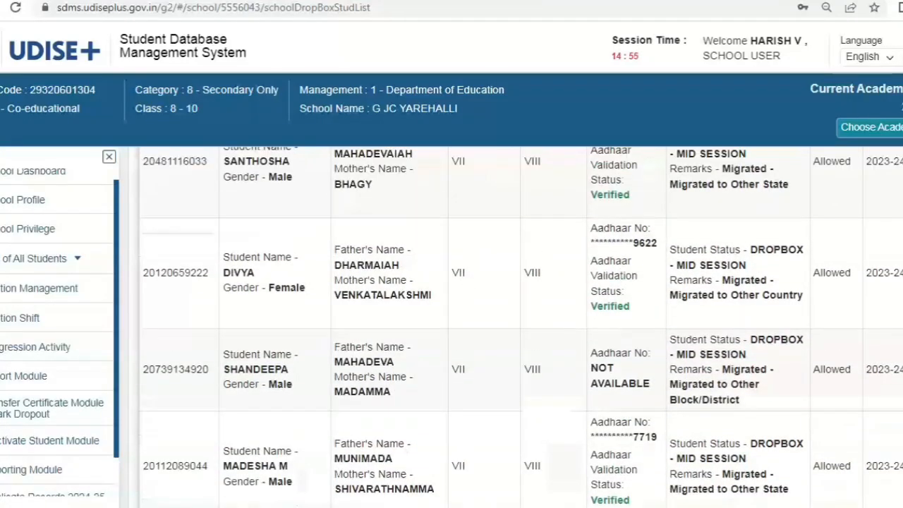
pyautogui.scroll(5, 521, 327)
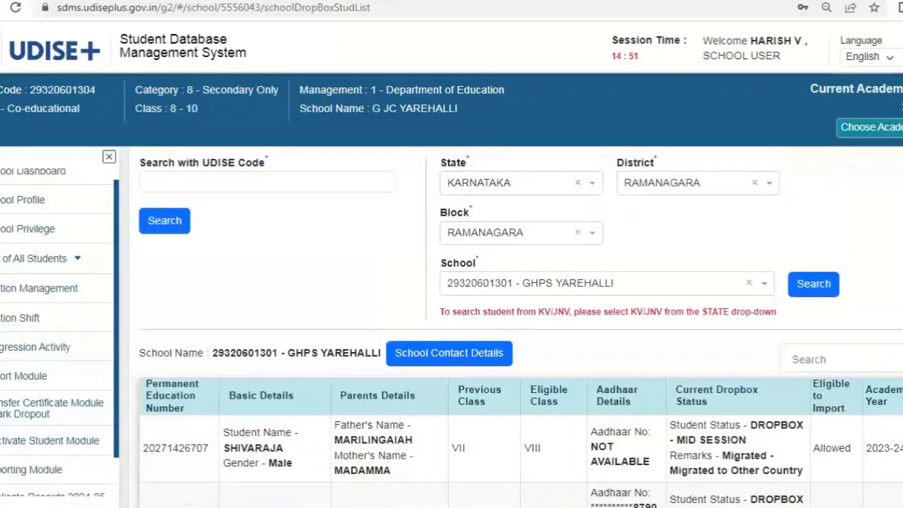
pyautogui.scroll(-2, 521, 327)
pyautogui.scroll(-5, 520, 328)
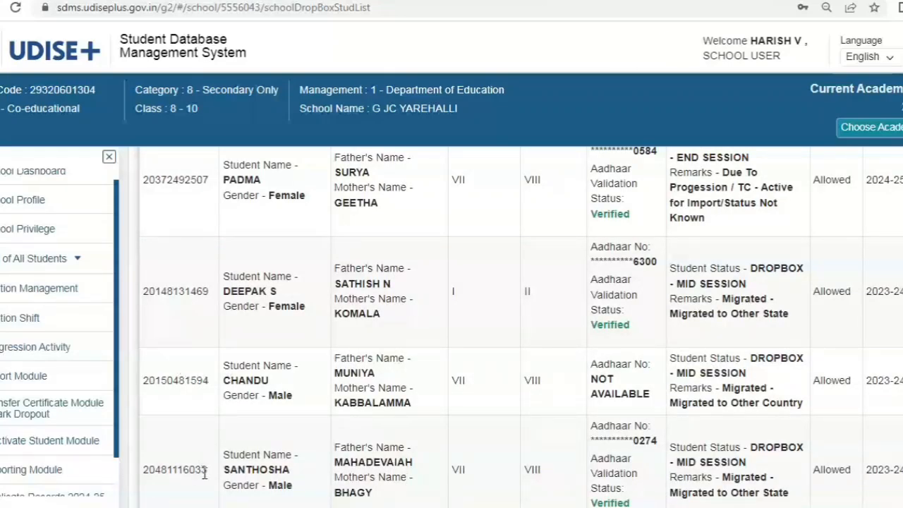
pyautogui.moveTo(198, 470); pyautogui.dragTo(235, 424)
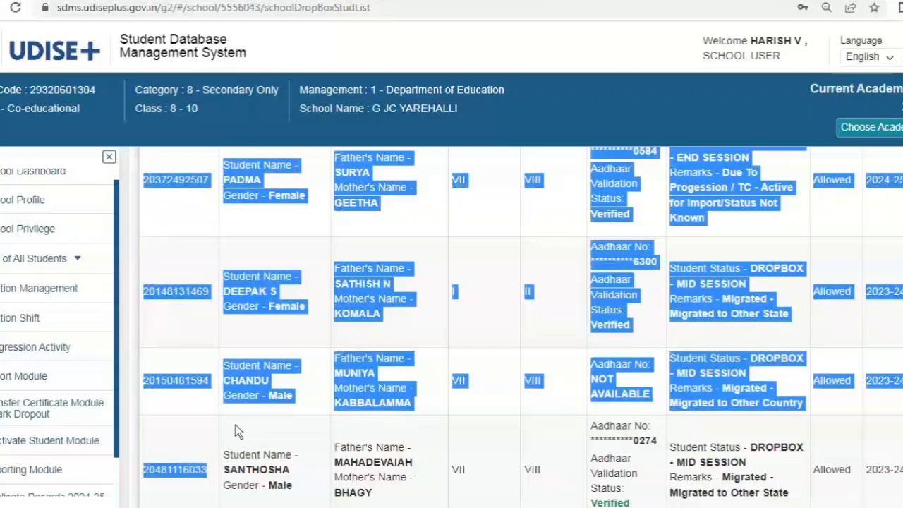
pyautogui.click(469, 469)
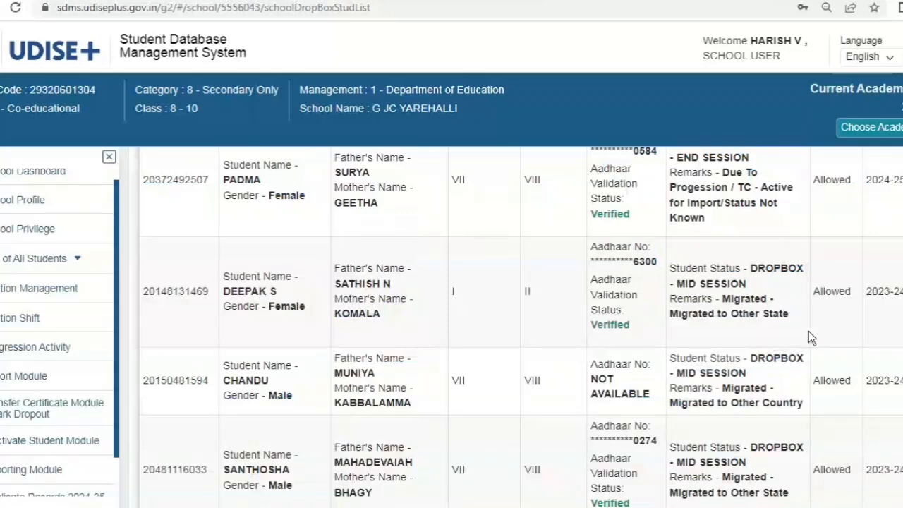
pyautogui.scroll(-4, 522, 327)
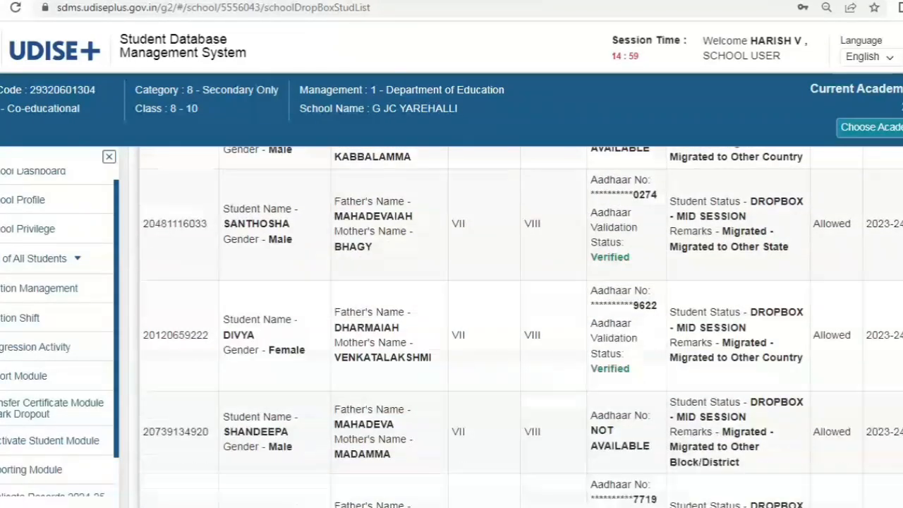
pyautogui.scroll(-4, 494, 318)
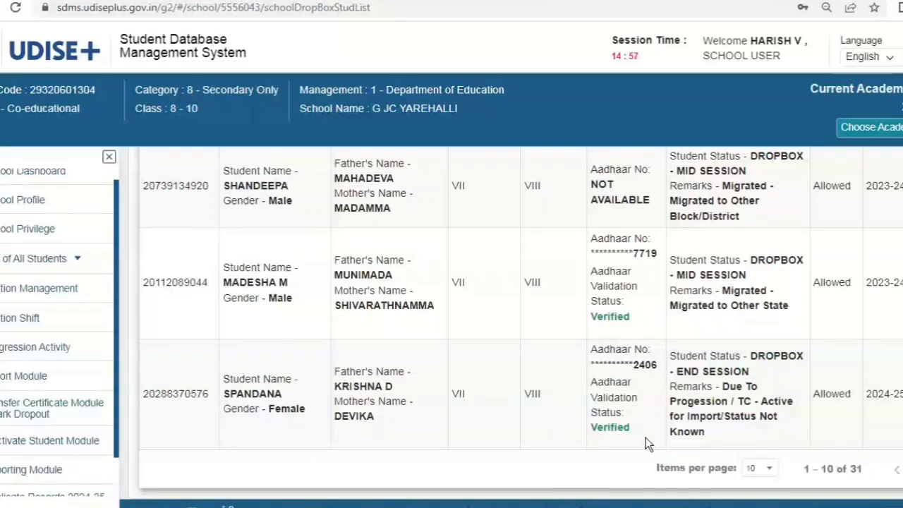
pyautogui.scroll(-1, 511, 327)
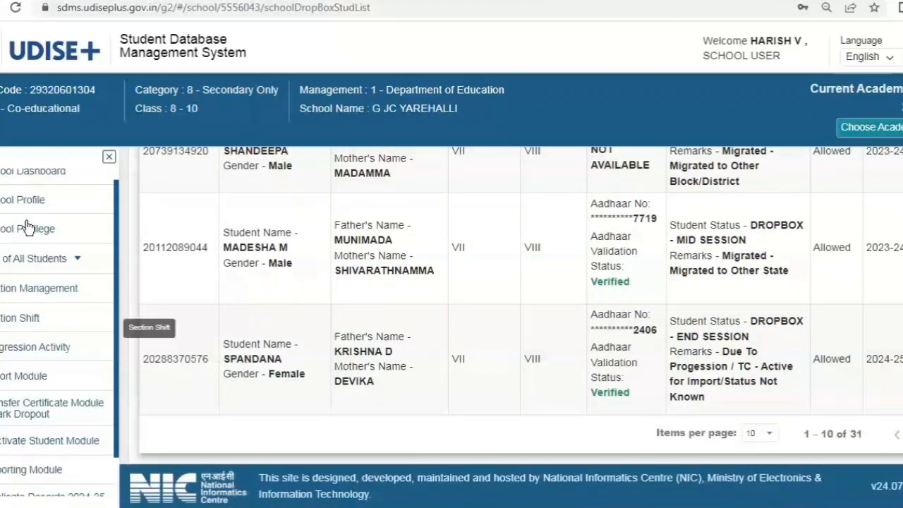
# Reopen a blank Dropbox/Inactive Student List via Import Module and Import Within State.
pyautogui.click(20, 385)
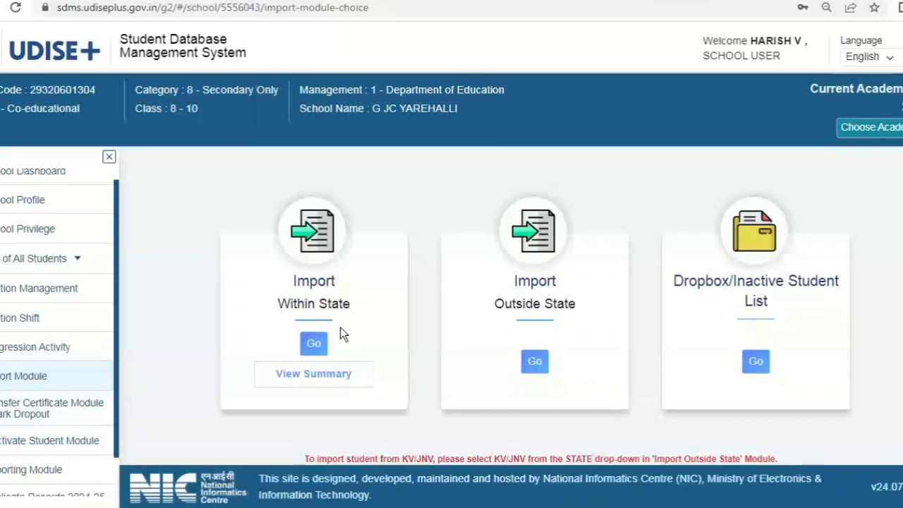
pyautogui.click(314, 346)
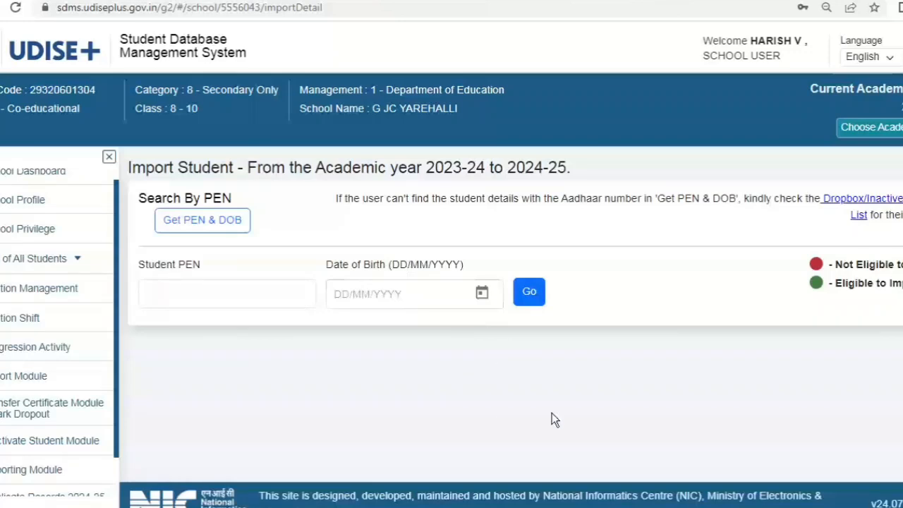
pyautogui.click(860, 206)
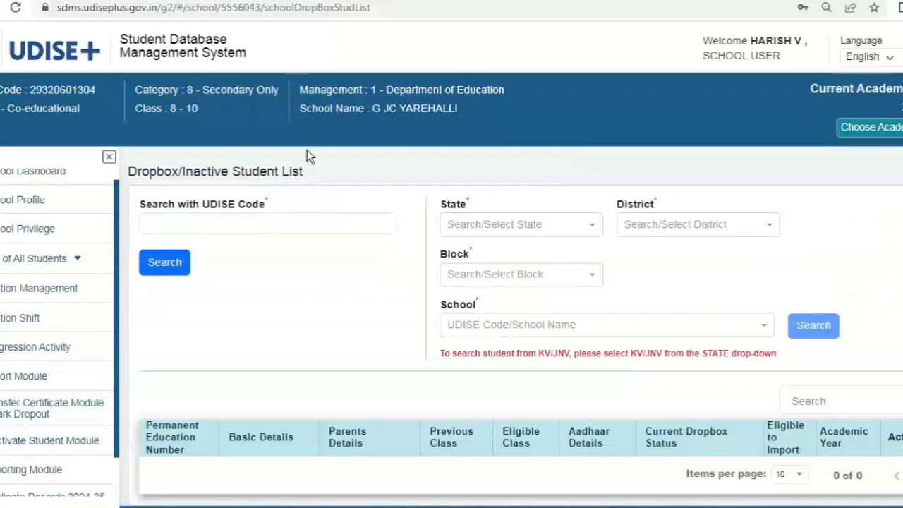
pyautogui.click(297, 231)
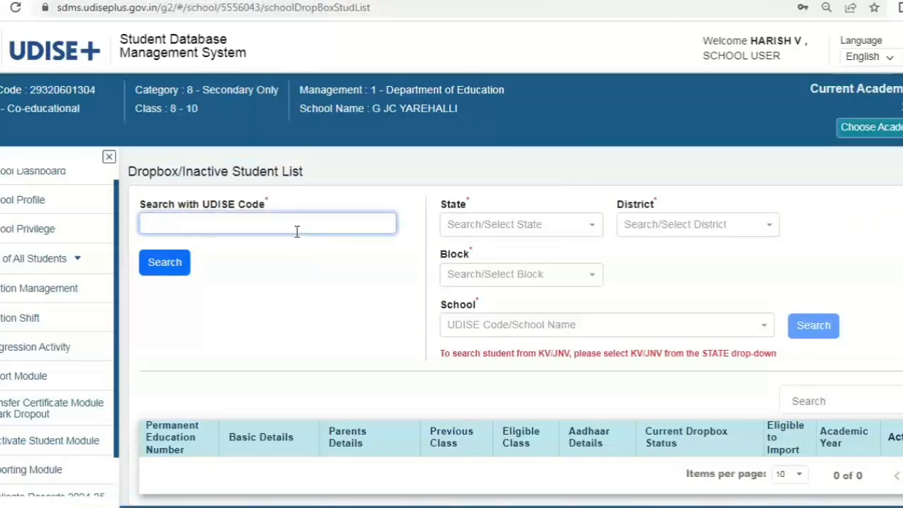
pyautogui.write('29320601304')
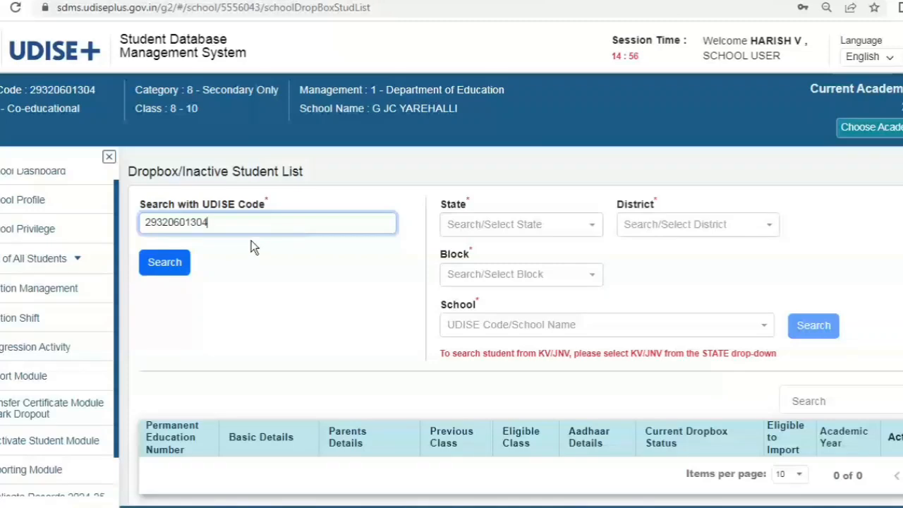
pyautogui.press('BackSpace')
pyautogui.write('1')
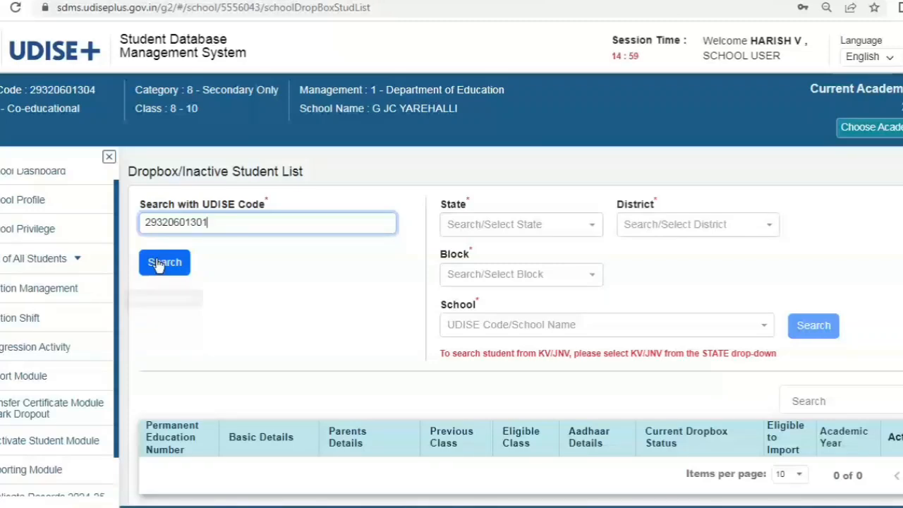
pyautogui.click(189, 263)
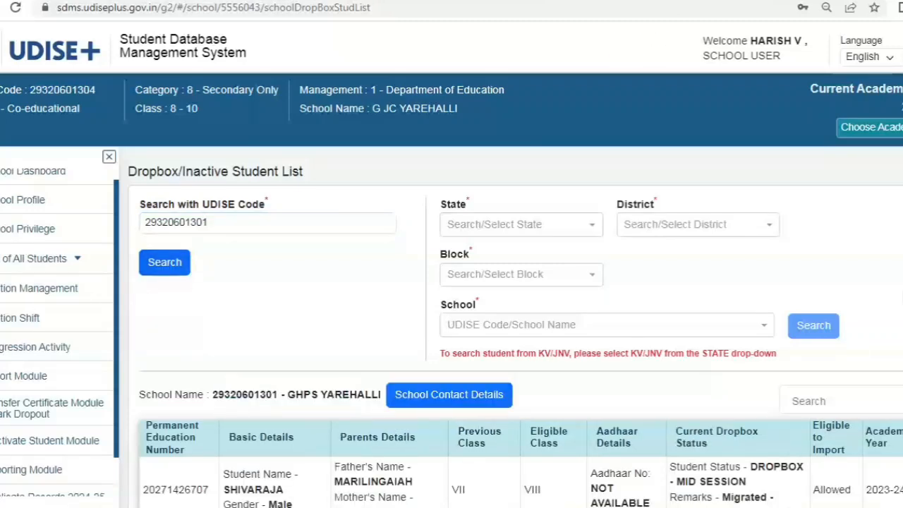
pyautogui.scroll(-4, 519, 328)
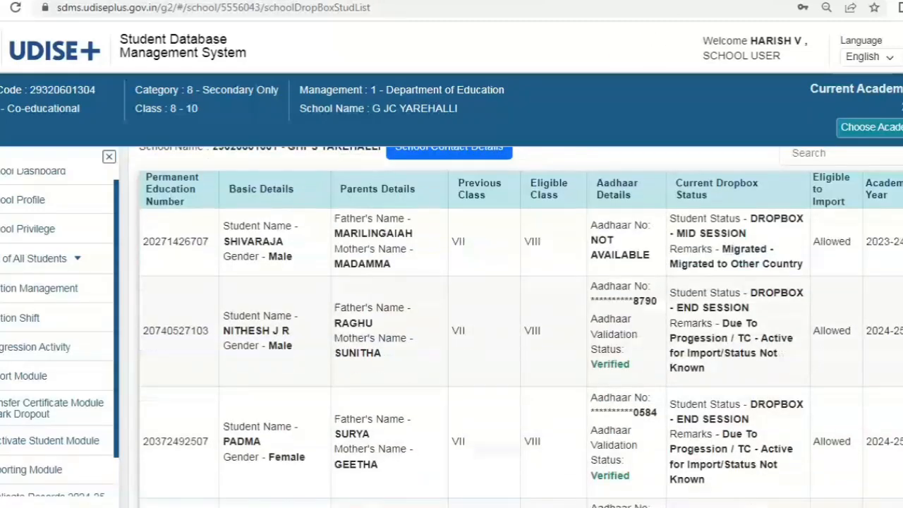